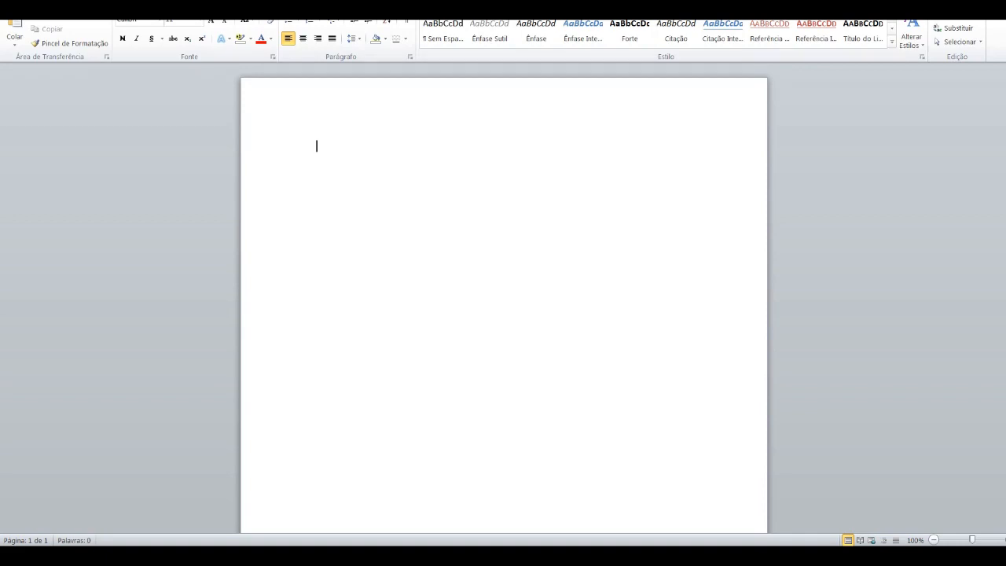
Step: Write the document title "Guia Completo da Bolsa de Valores", apply the Título style, and start a new paragraph
text(Guia Completo da Bolsa de Valores)
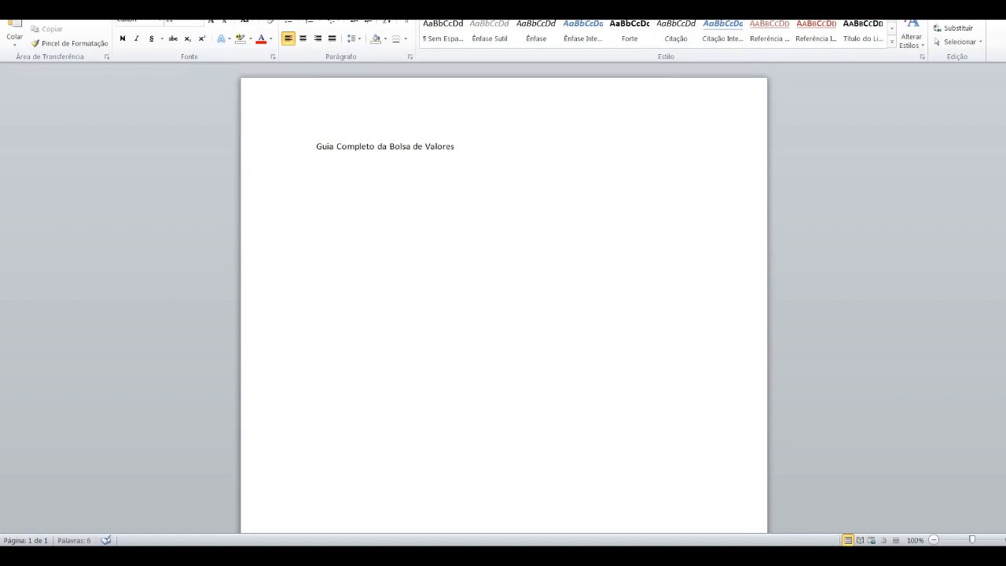
key(ctrl+a)
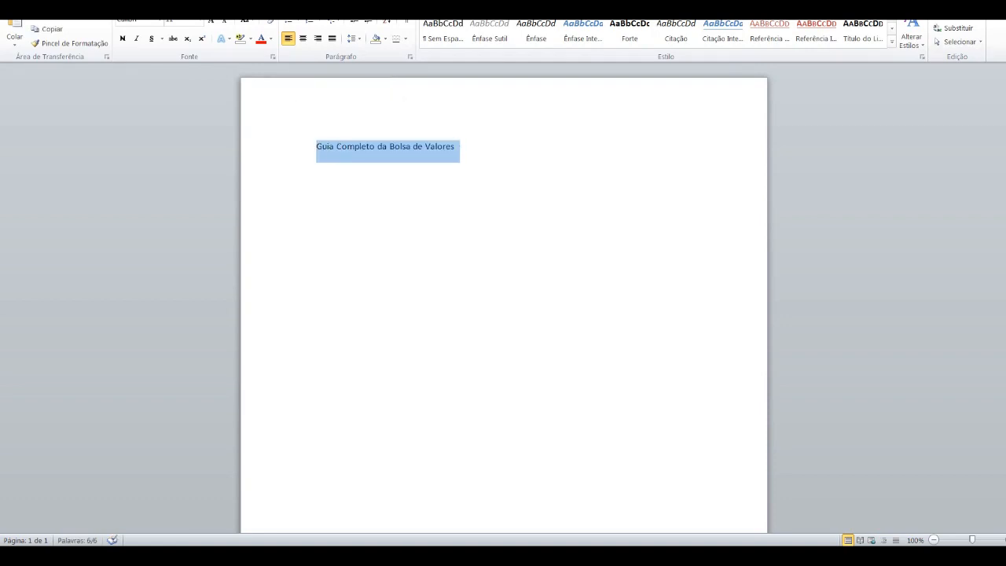
click(922, 57)
click(915, 165)
click(660, 156)
key(Return)
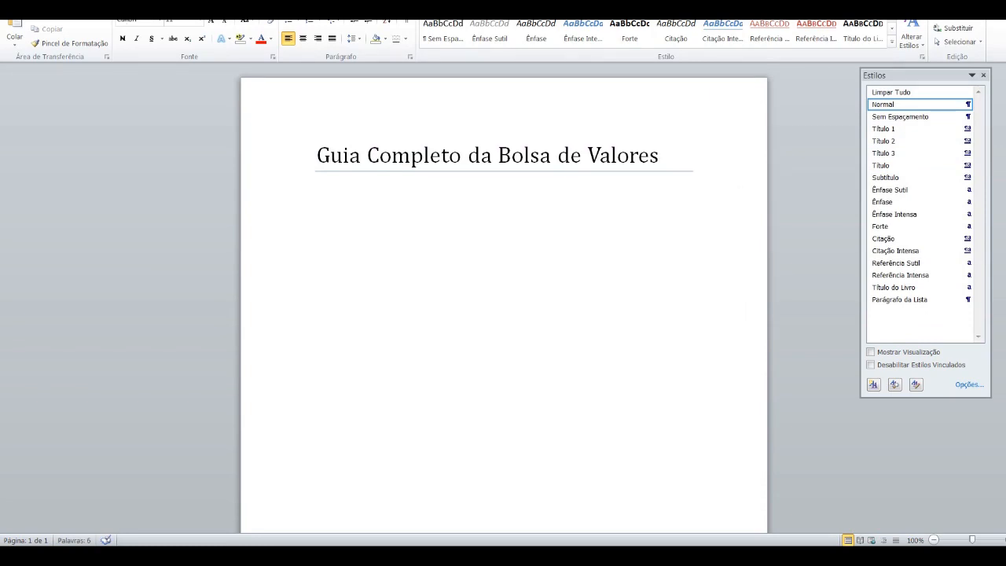
text(A bolsa é u)
key(BackSpace)
key(BackSpace)
key(BackSpace)
key(BackSpace)
key(BackSpace)
key(BackSpace)
key(BackSpace)
key(BackSpace)
key(BackSpace)
key(BackSpace)
key(BackSpace)
Step: Add the lines "O que é a Bolsa de Valores?" and "Como funciona a Bolsa de Valores?" beneath the title
text(O que é a Bolsa de)
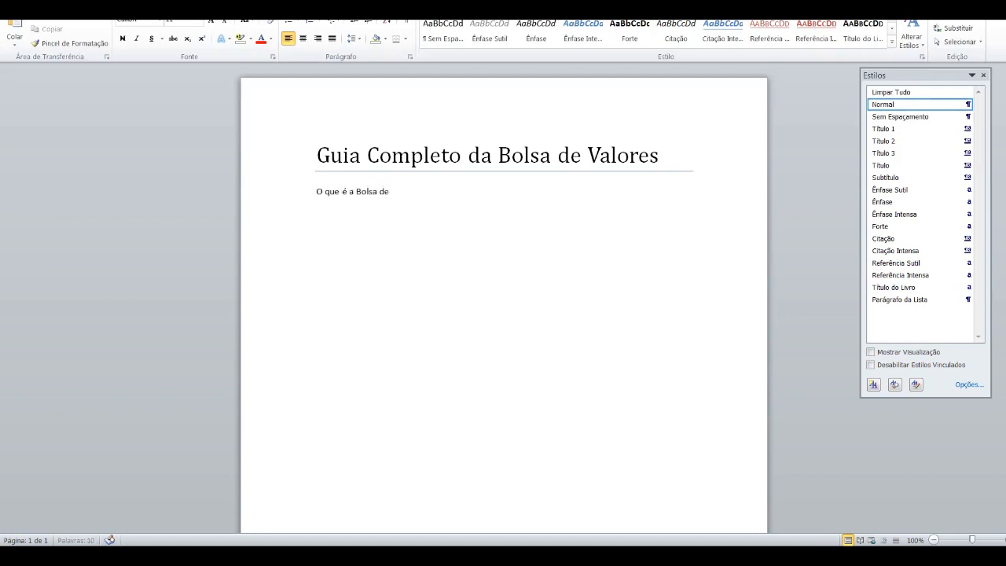
text( Valores?)
key(Return)
text(Como funciona a Bolsa de Valores?)
key(Return)
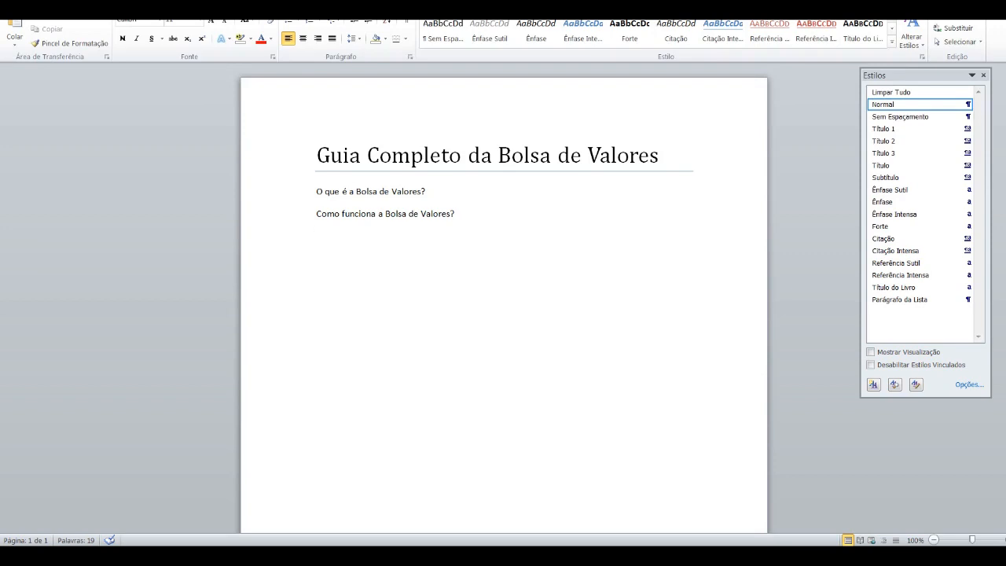
Step: Add the line "3 dicas para ganhar dinheiro na Bolsa de Valores" below the two questions
text(3 dicas para ganhar dinheiro na)
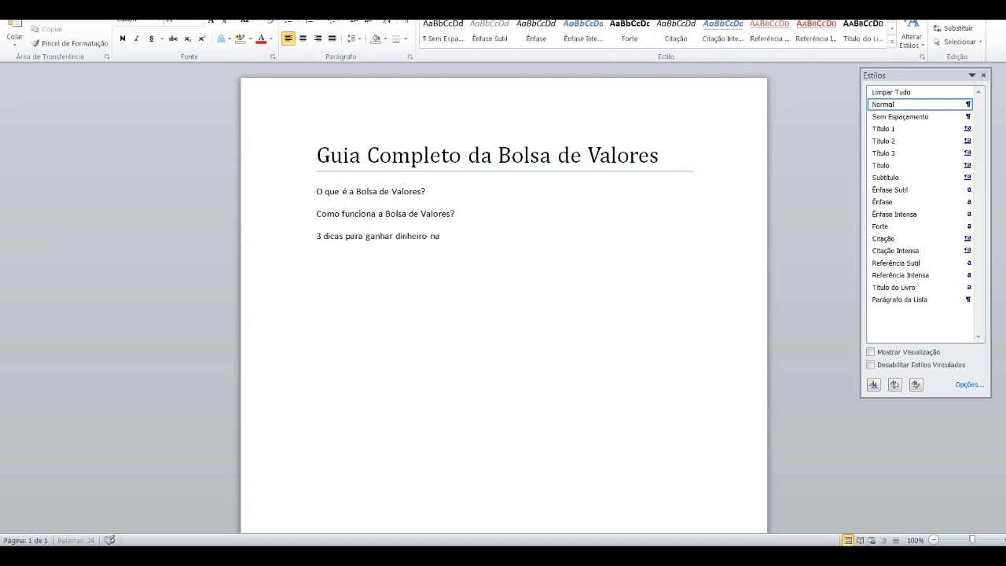
text( Bolsa de Valores)
key(Return)
Step: List the first two tips as "1# - Estude muito" and "2# - Entenda as diferenças das ações" on separate lines
text(1# -)
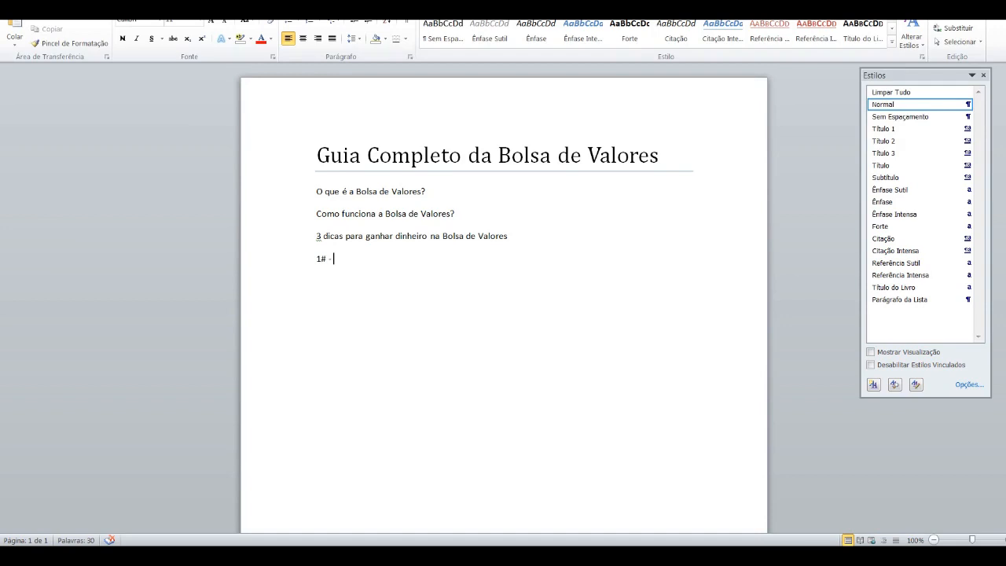
text( Estude muito)
key(Return)
text(2# - Entenda as d)
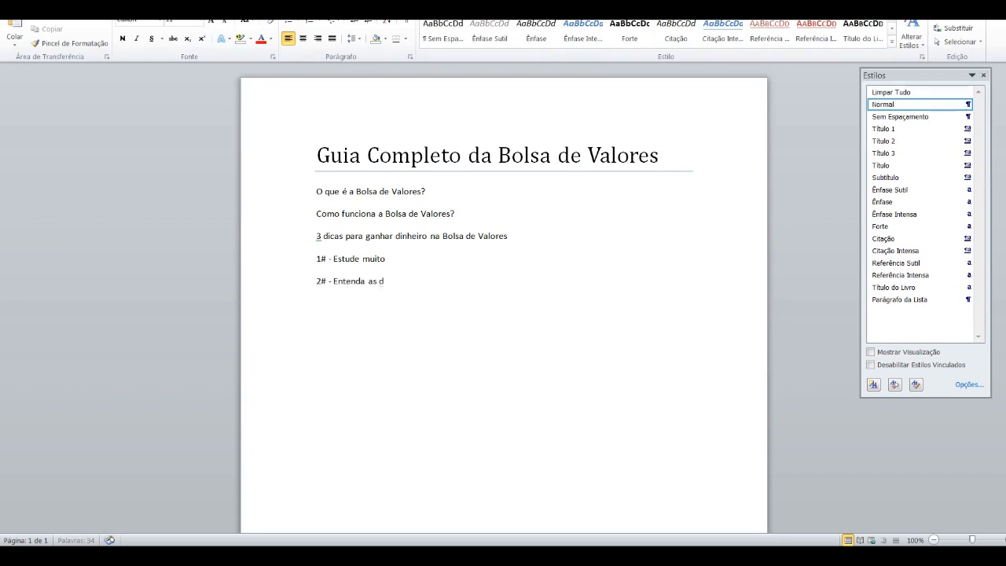
text(iferenças da)
key(BackSpace)
key(BackSpace)
text(das ações)
key(Return)
Step: Add the third tip as "3# - Compreenda a diferença de preço e valor"
text(3# - )
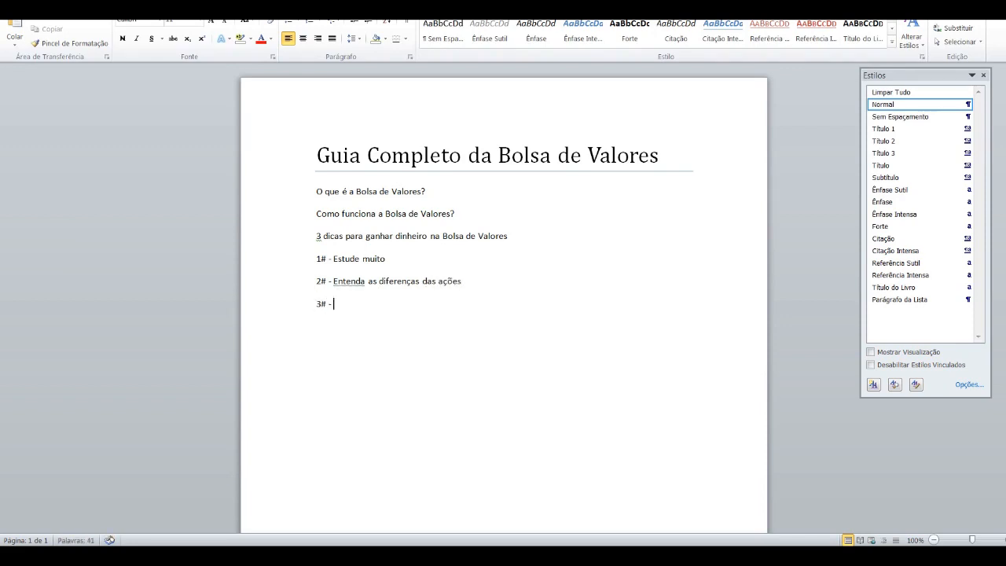
text(Compreenda a diferença)
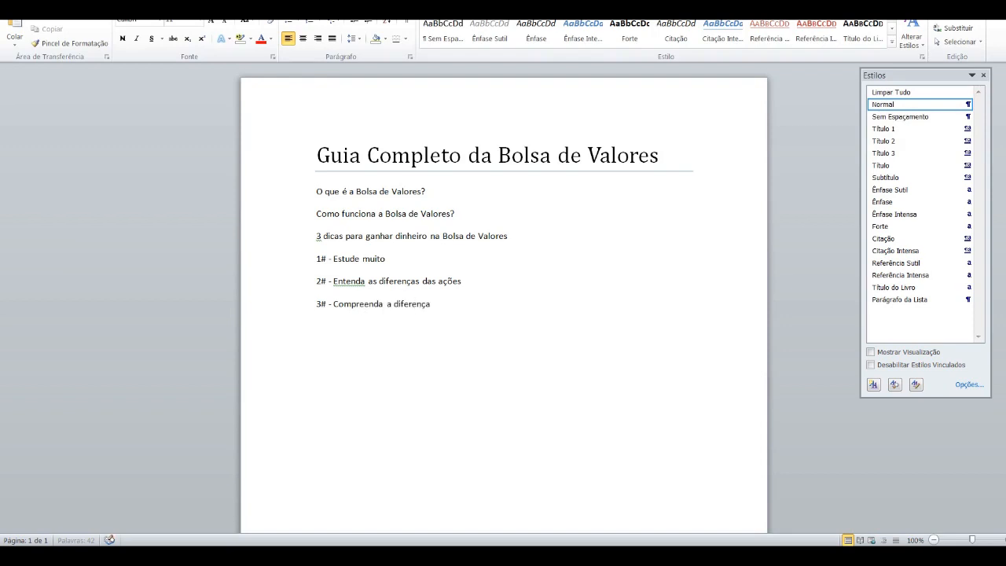
text( de preço e valor)
Step: Apply the Título 2 style to the three section lines and Título 3 to the three numbered tips
drag(316, 191, 511, 240)
click(915, 142)
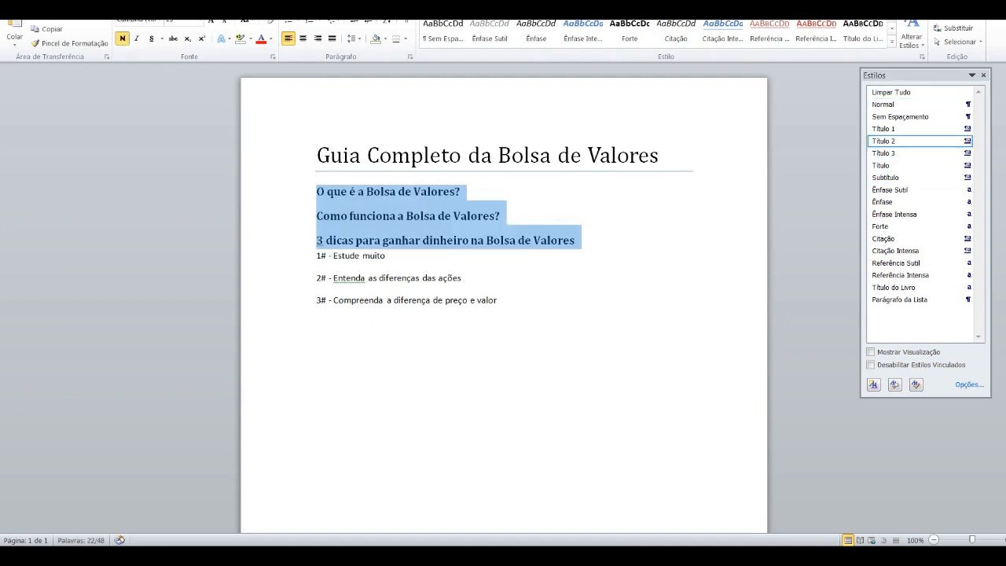
drag(313, 255, 312, 300)
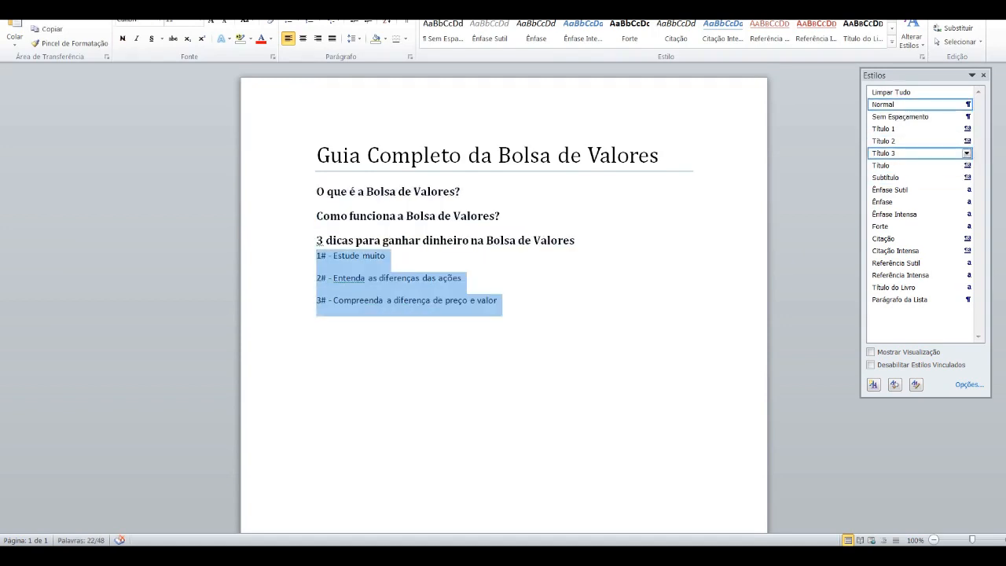
click(915, 153)
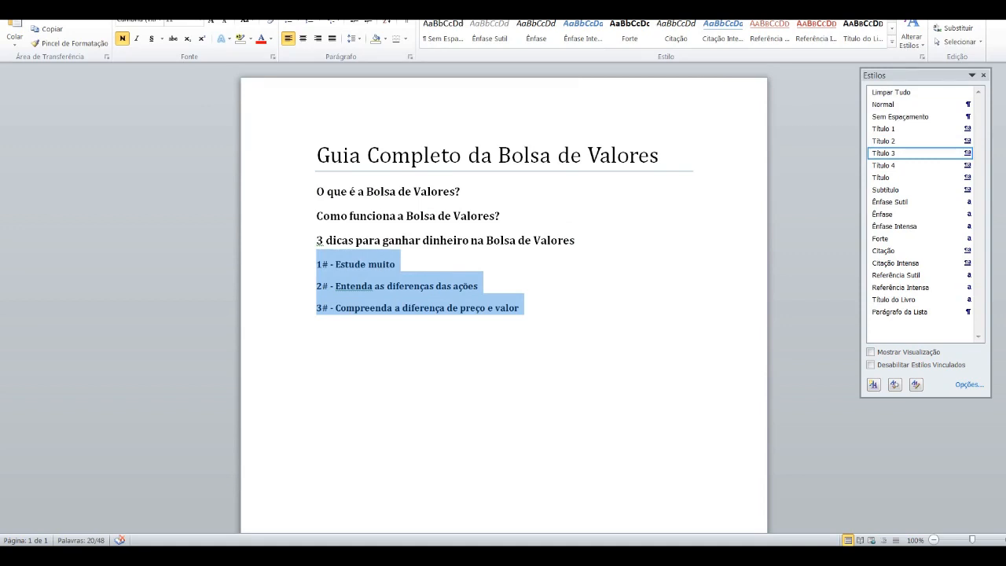
click(324, 240)
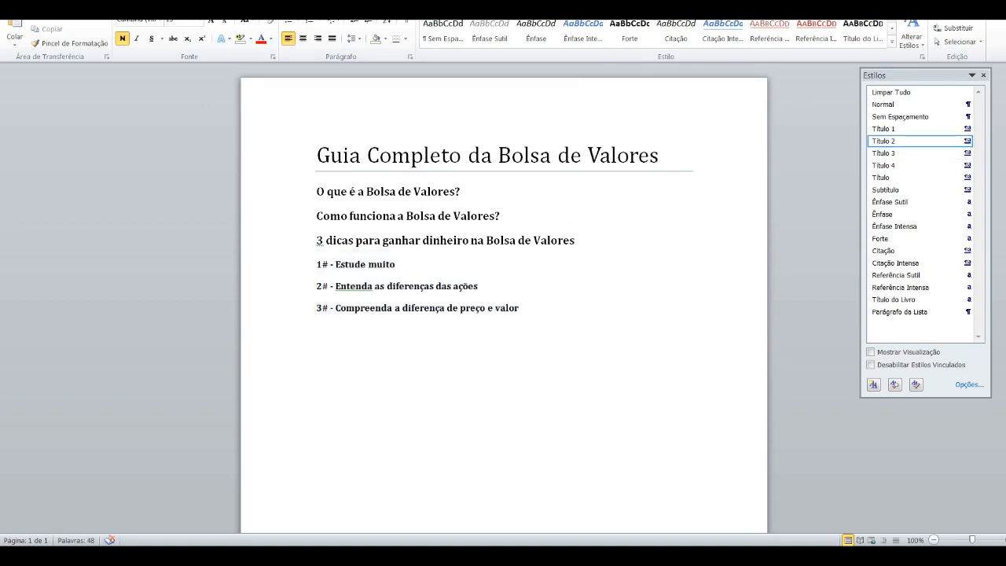
click(519, 308)
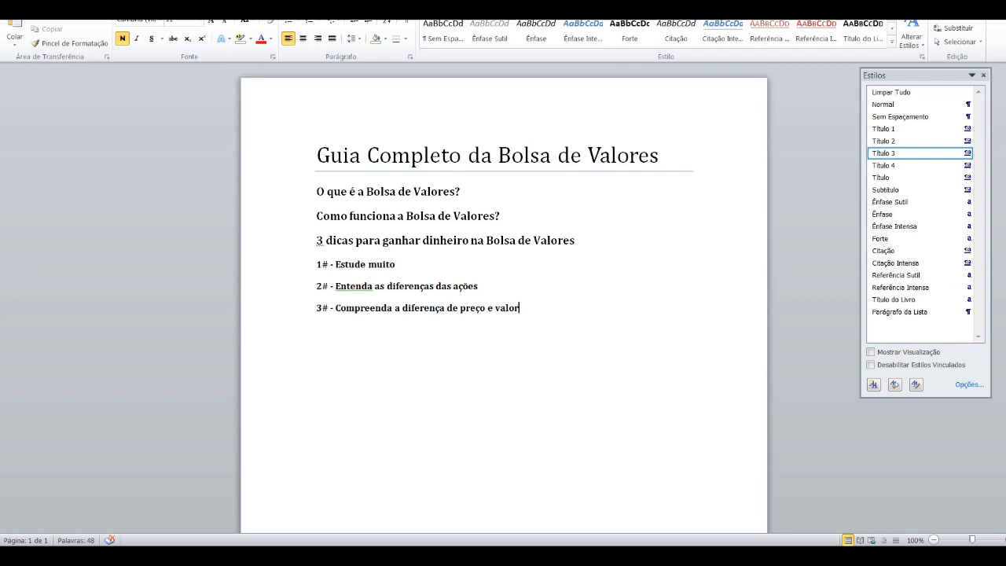
Step: Insert empty paragraphs before "O que é a Bolsa de Valores?" and below each of the two question headings
click(316, 191)
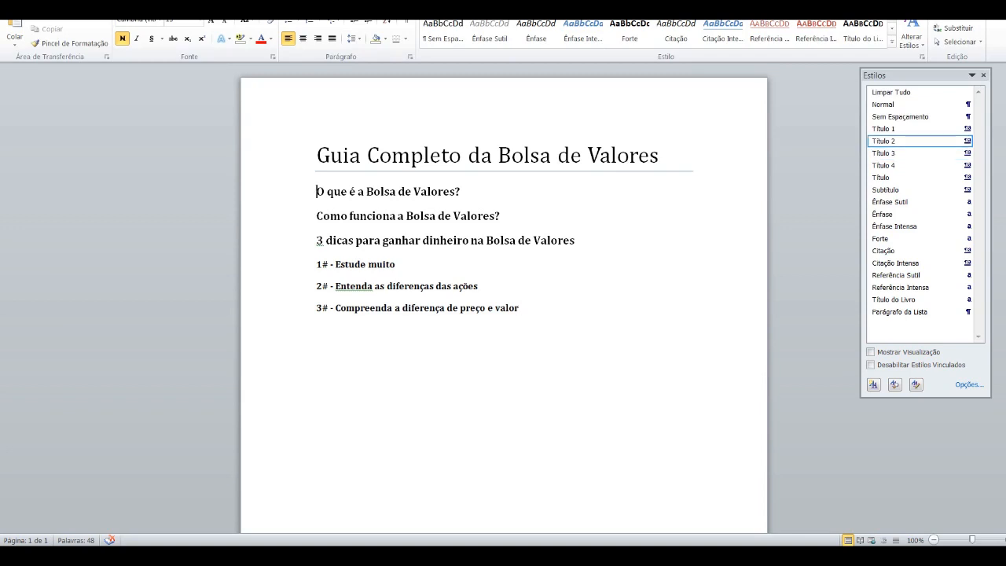
key(Return)
key(Up)
click(461, 216)
key(Return)
click(518, 253)
key(Return)
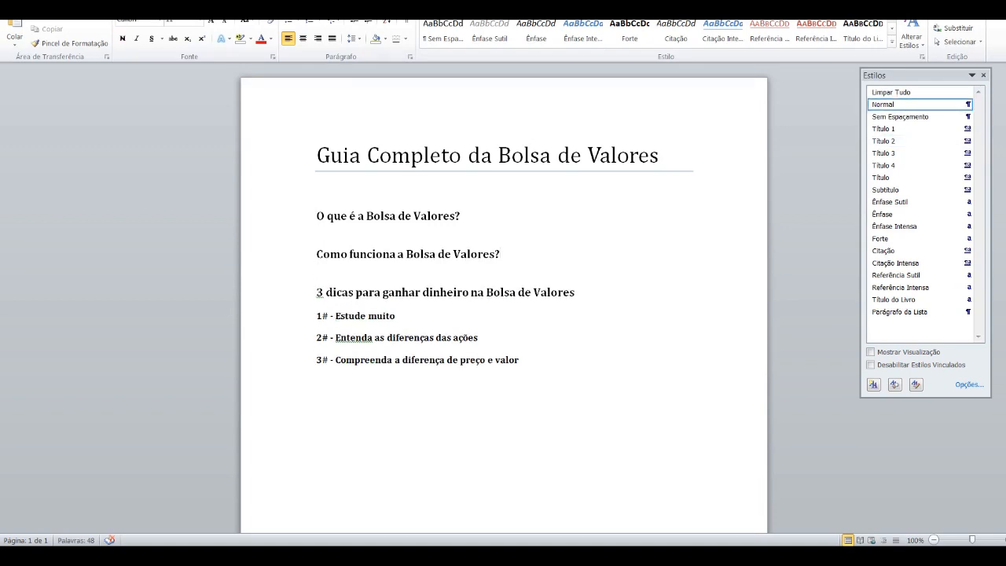
Step: Insert an empty paragraph below the "3 dicas" heading and below each of the three numbered tips
click(575, 293)
key(Return)
click(397, 330)
key(Return)
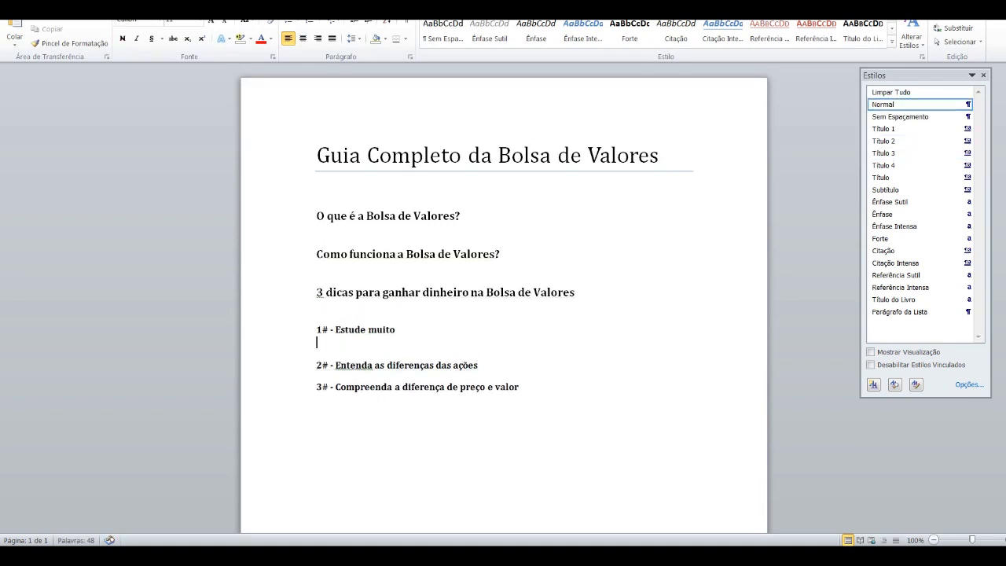
click(479, 365)
key(Return)
click(520, 400)
key(Return)
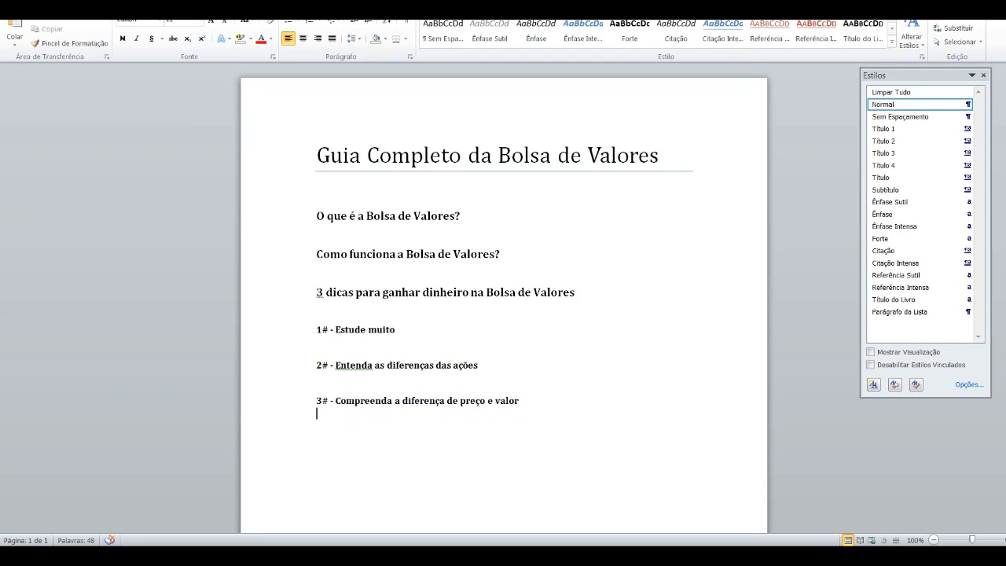
Step: Write 100 in the empty introduction line beneath the title and set that line to the Normal style
key(Down)
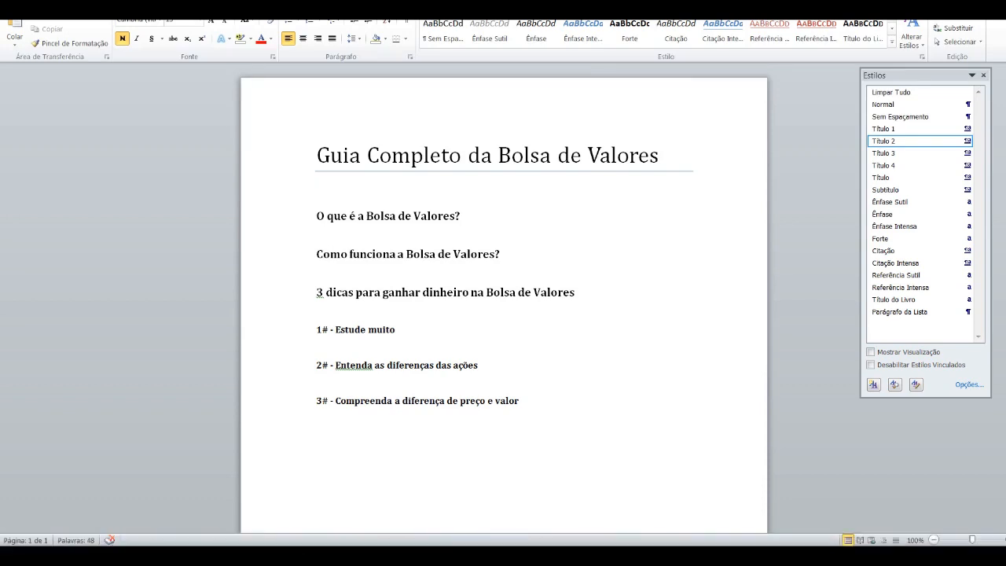
text(100)
click(904, 104)
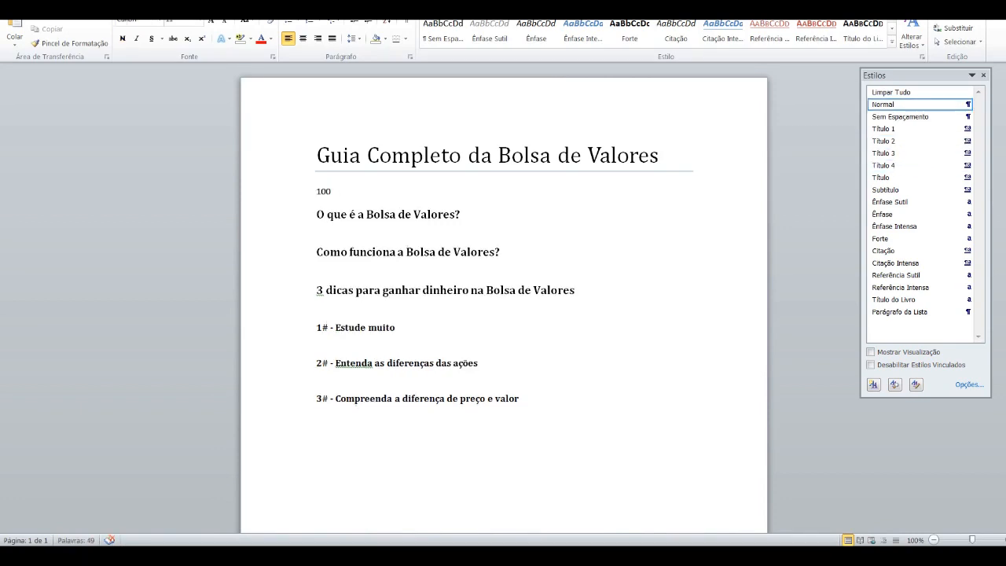
Step: Write 100 below "O que é a Bolsa de Valores?", and 150 below both "Como funciona a Bolsa de Valores?" and the "3 dicas" heading
text(200)
click(316, 267)
text(150)
click(316, 305)
text(150)
double_click(322, 229)
text(100)
Step: Write 50 below the first tip and 100 below each of the second and third tips
click(317, 341)
text(50)
click(317, 376)
text(100)
click(317, 412)
text(50)
key(shift+Home)
text(100)
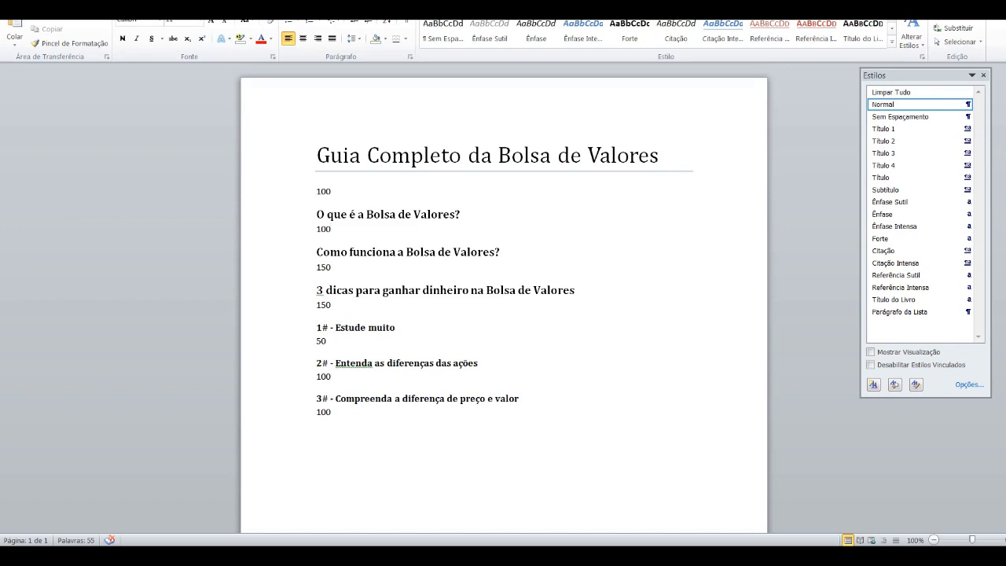
drag(494, 291, 534, 414)
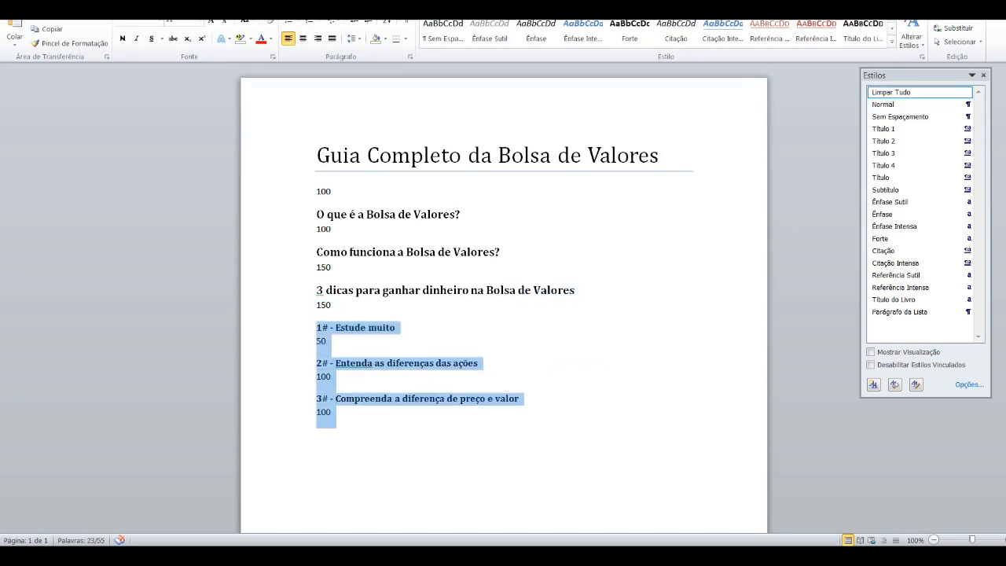
click(332, 305)
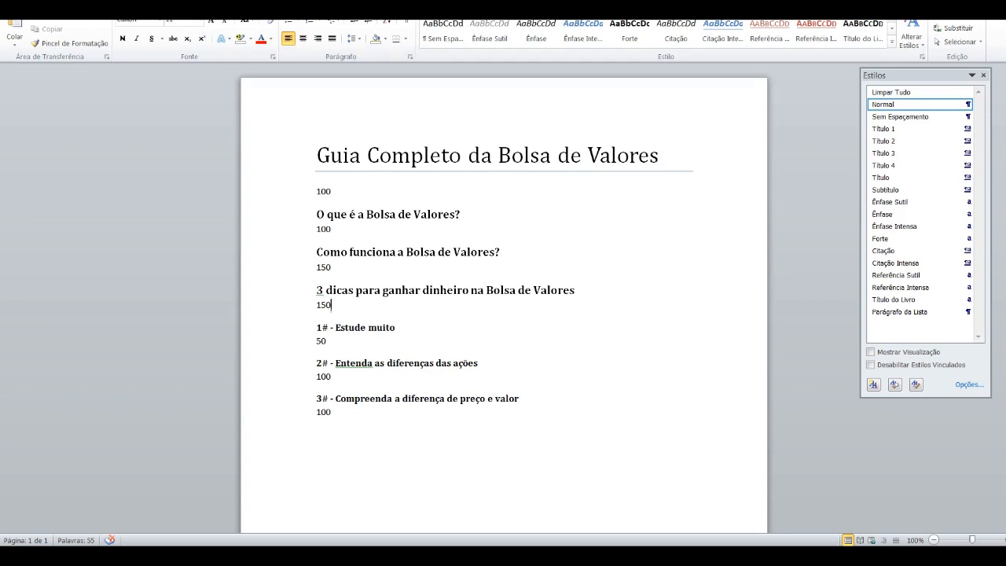
drag(317, 192, 337, 192)
click(332, 192)
triple_click(330, 229)
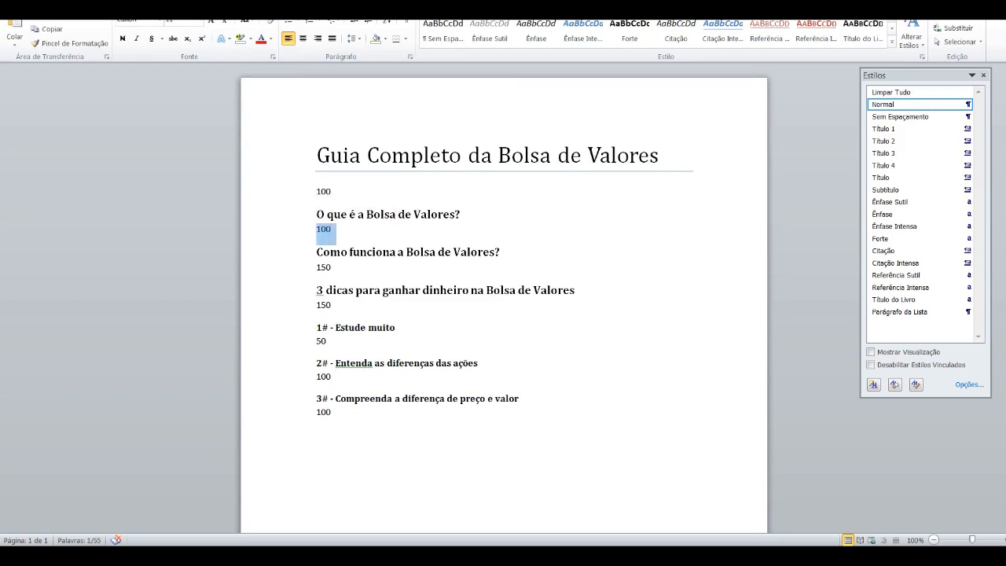
click(332, 229)
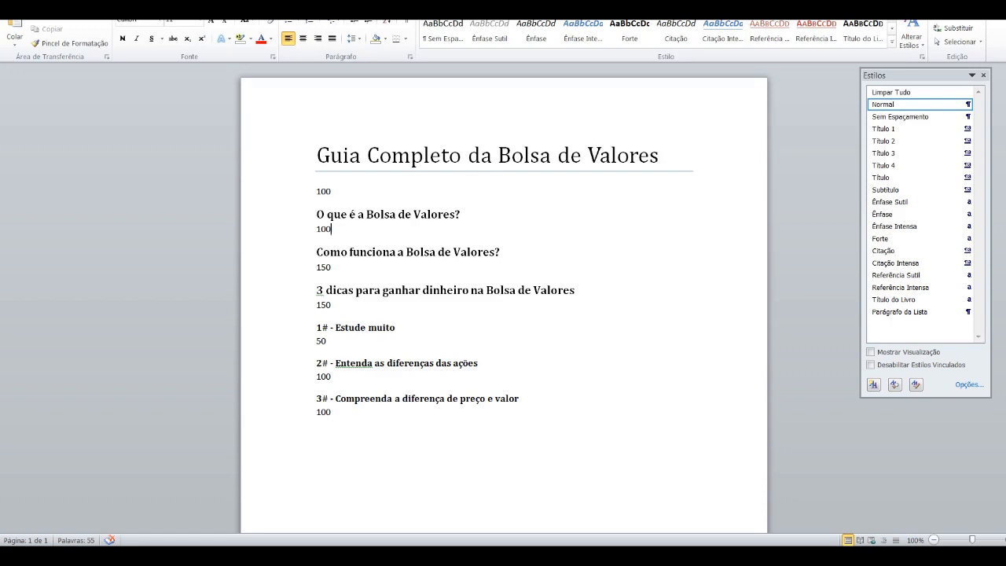
Step: Switch to Chrome, return to the Google results for "bolsa de valores", and look through them for reference sites
click(130, 534)
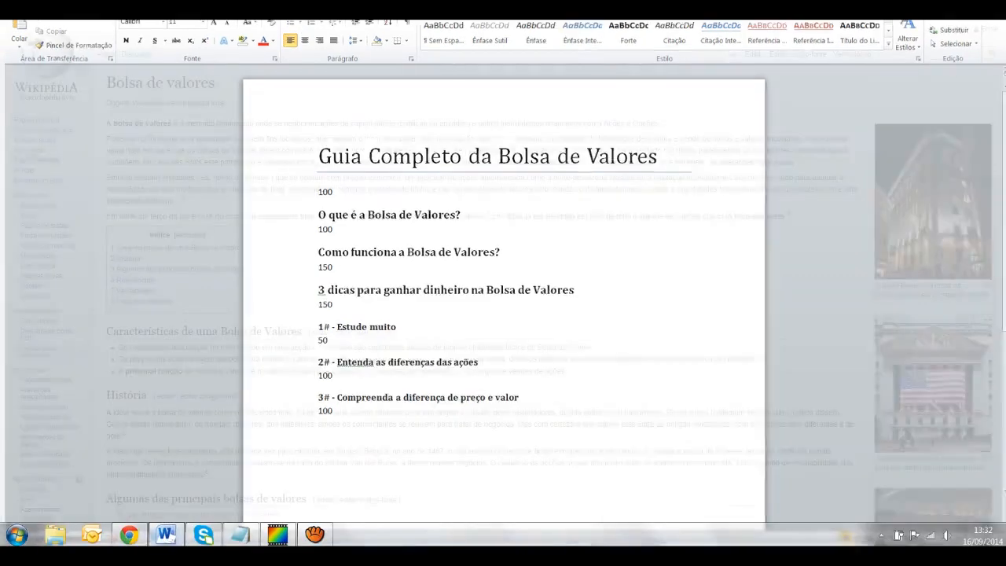
key(alt+Left)
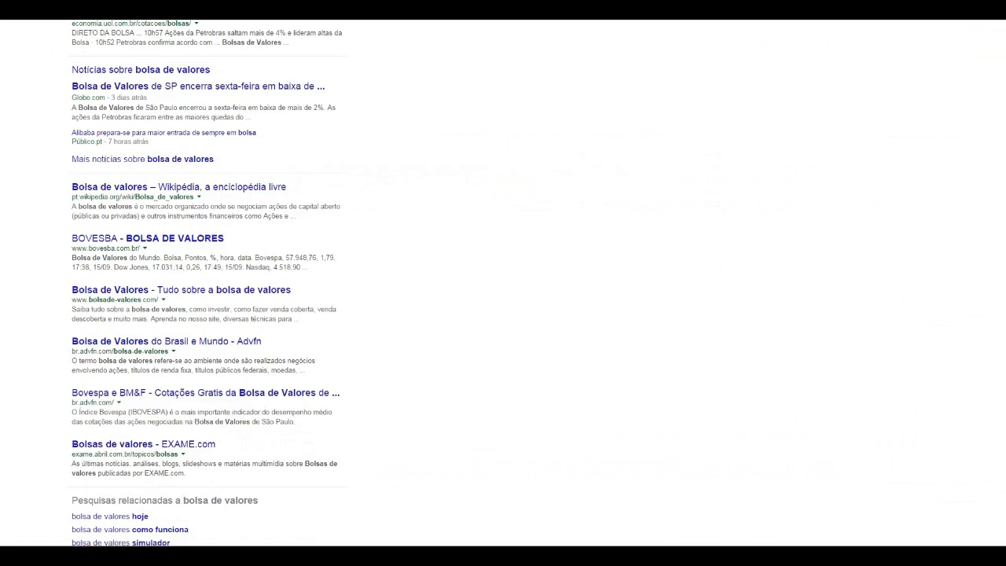
scroll(197, 88, up, 6)
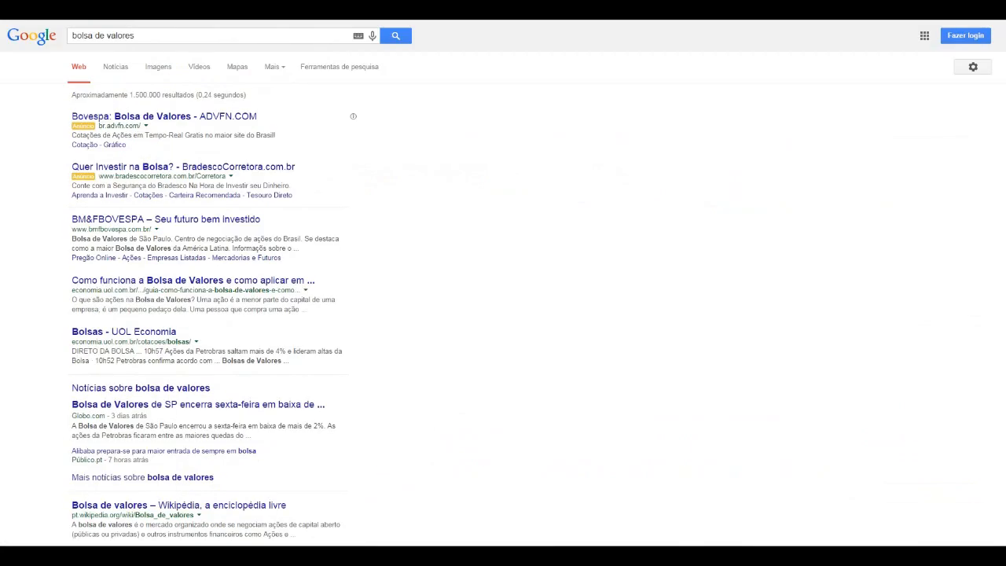
scroll(165, 113, down, 3)
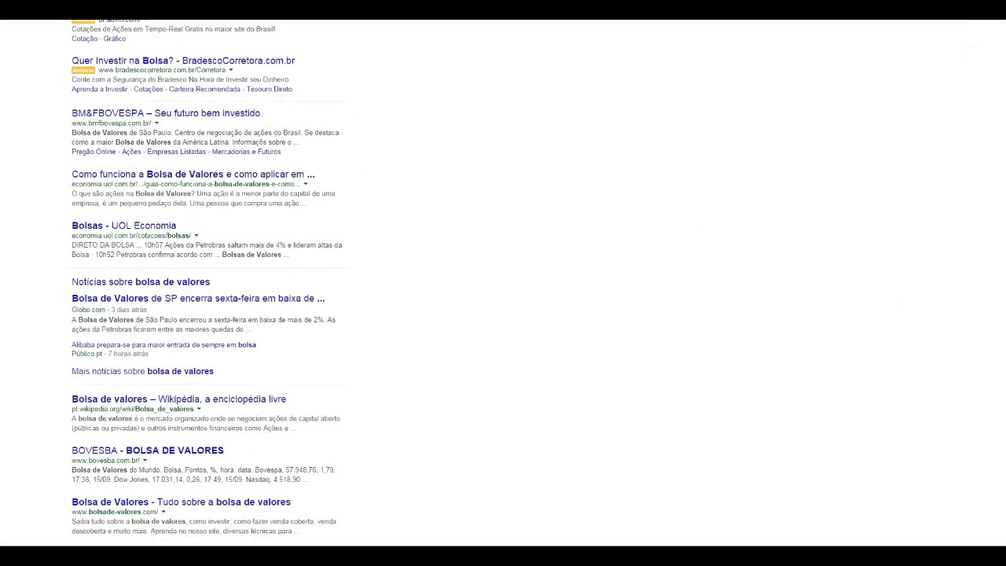
scroll(204, 315, down, 6)
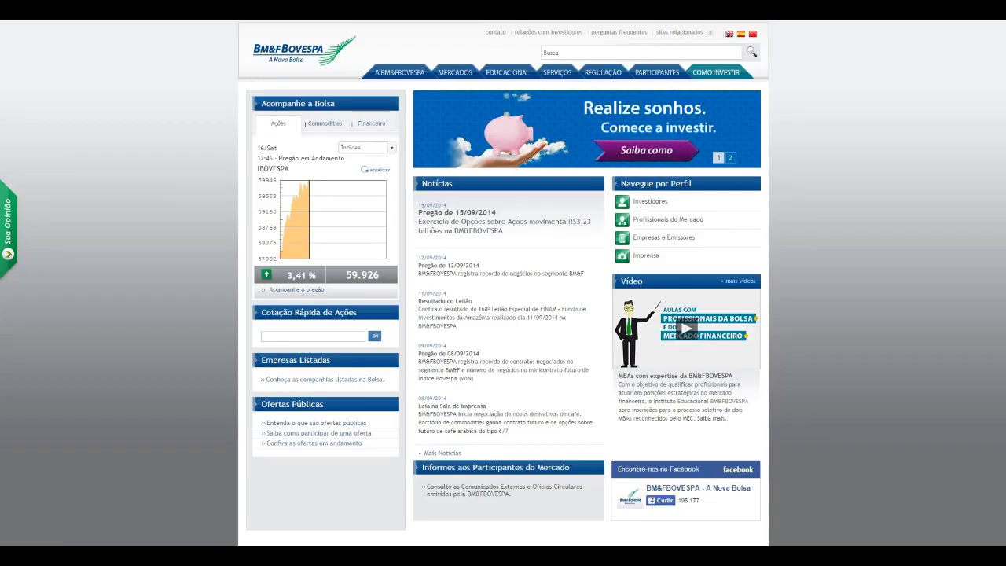
Step: Open the "O que a Bolsa faz" page on the BM&FBOVESPA site and examine its opening description of the company
mouse_move(399, 72)
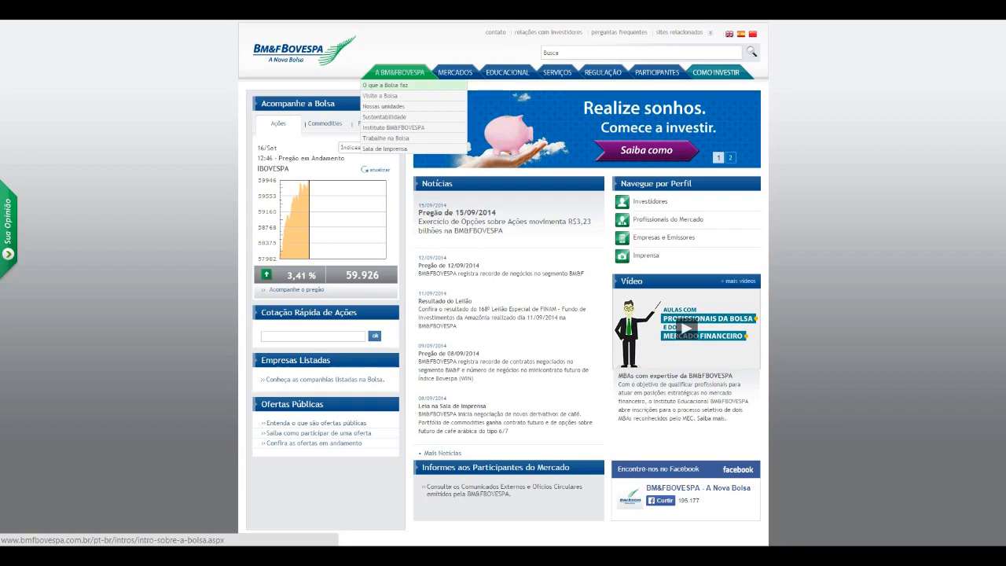
click(385, 85)
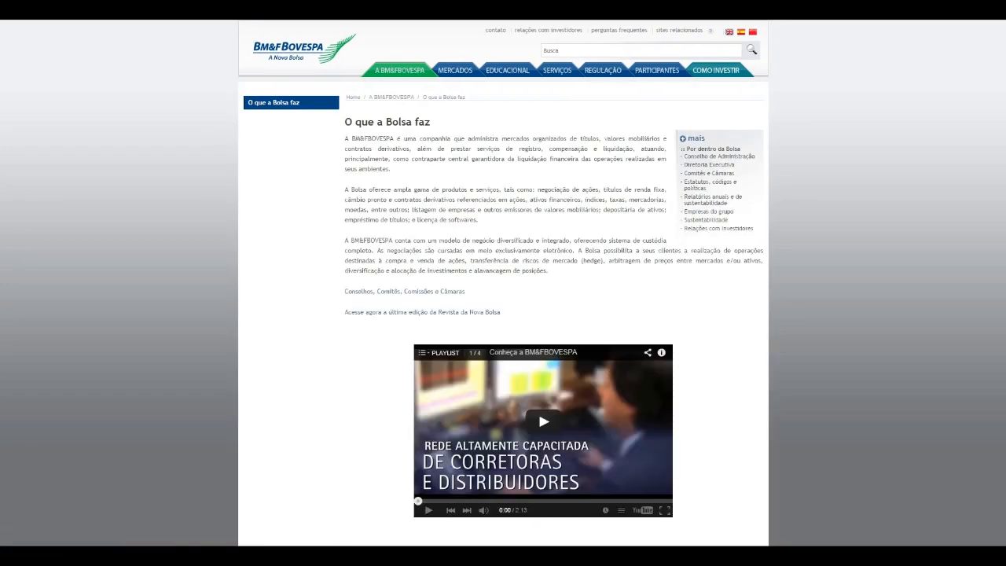
drag(396, 138, 496, 138)
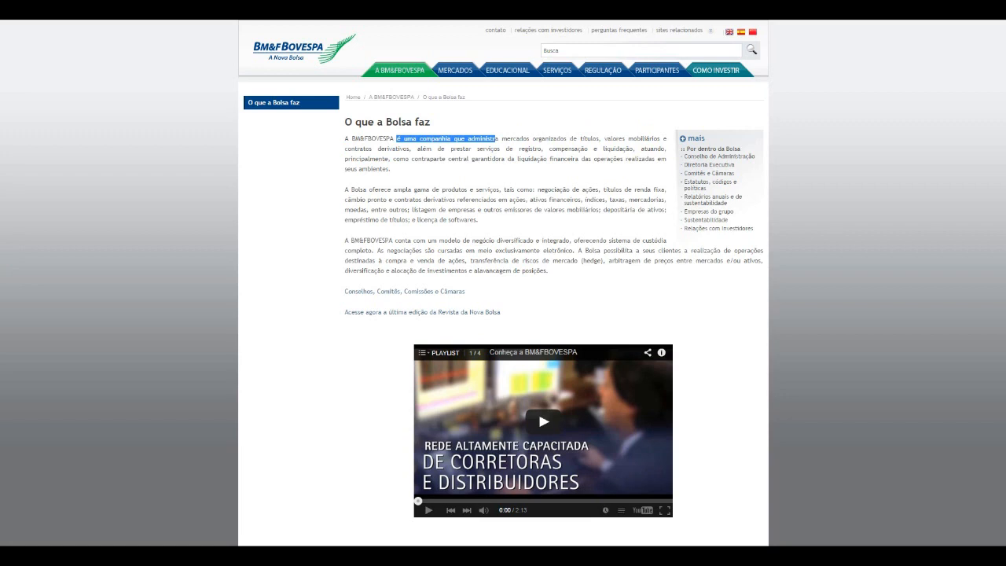
click(496, 140)
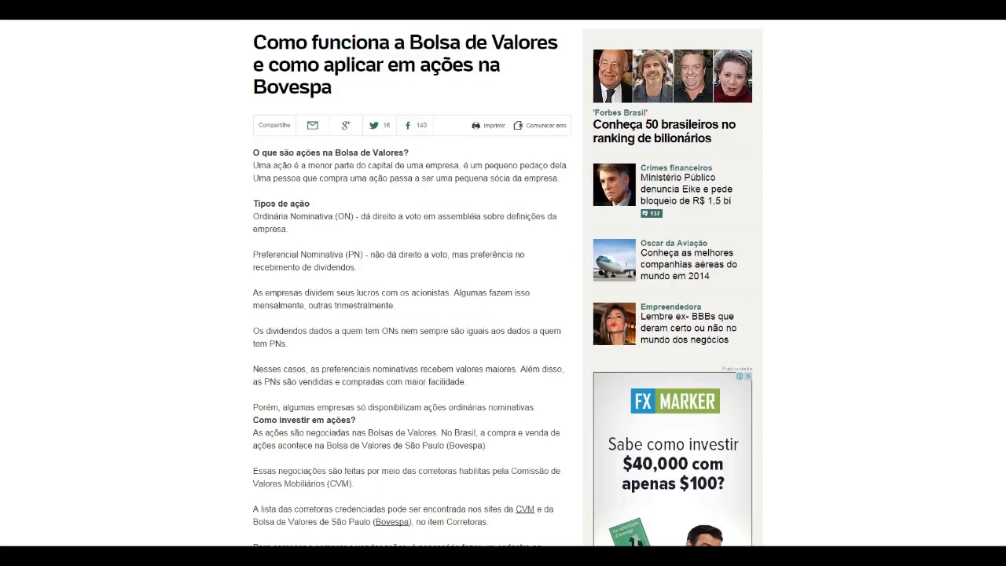
Step: Examine the article "Como funciona a Bolsa de Valores e como aplicar em ações na Bovespa" and the Wikipedia article "Bolsa de valores" as references
scroll(503, 282, down, 5)
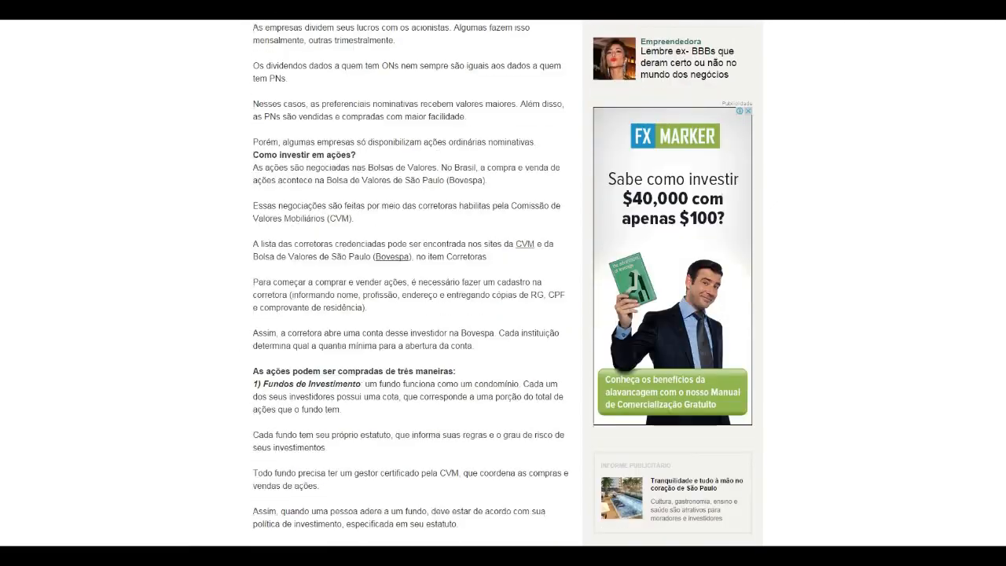
scroll(503, 283, down, 3)
scroll(503, 283, down, 6)
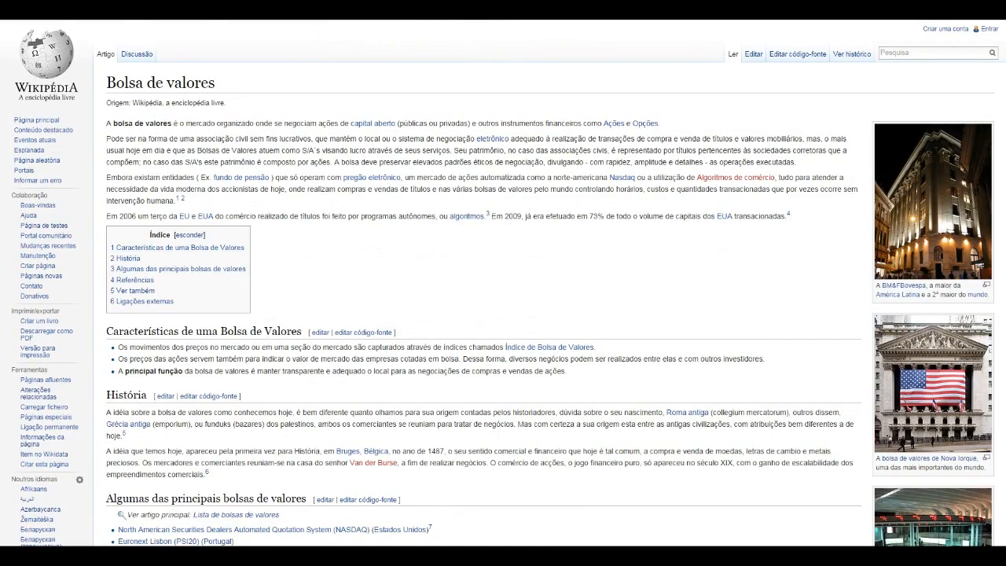
scroll(503, 283, down, 3)
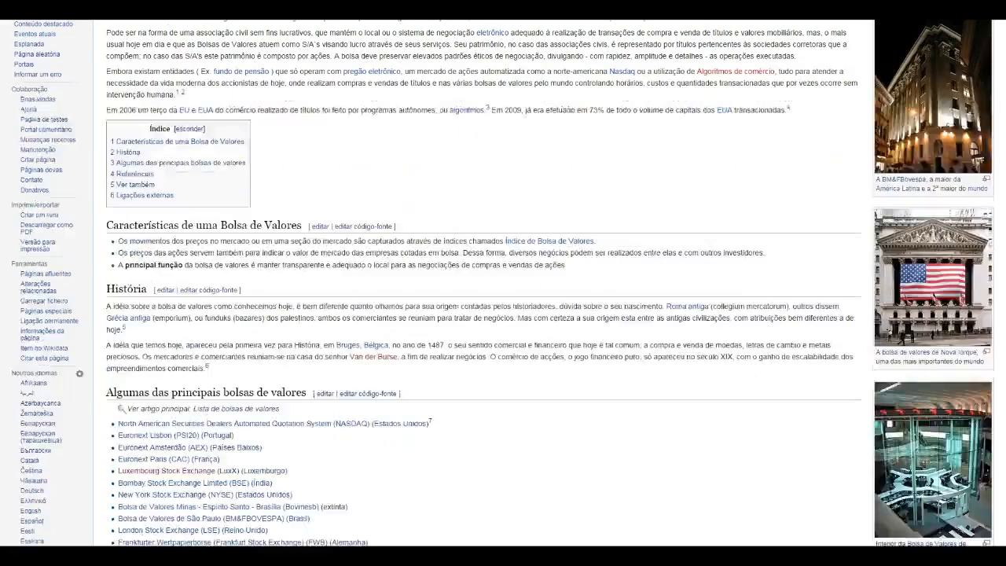
scroll(503, 283, down, 3)
scroll(503, 283, up, 6)
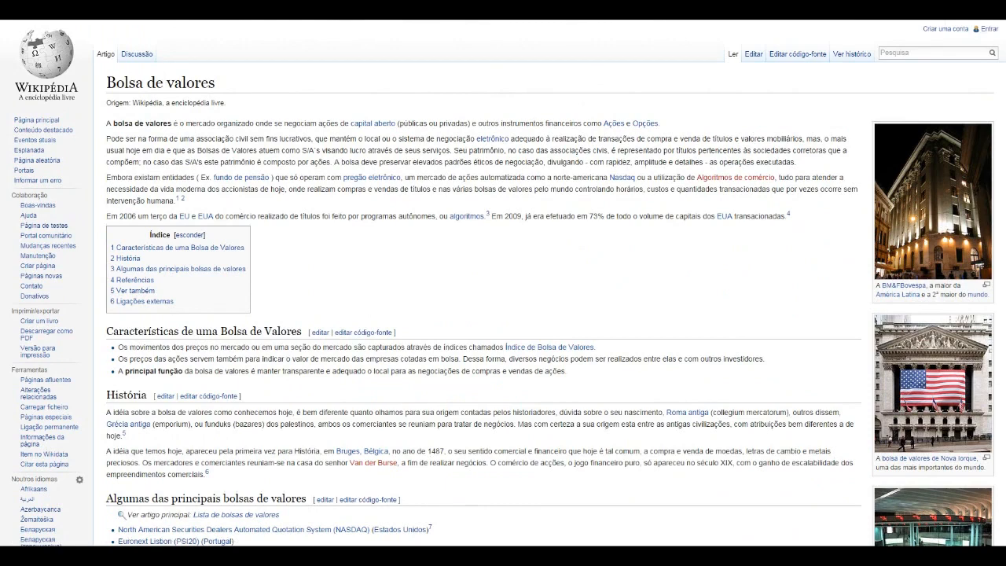
scroll(503, 283, down, 1)
scroll(502, 283, up, 1)
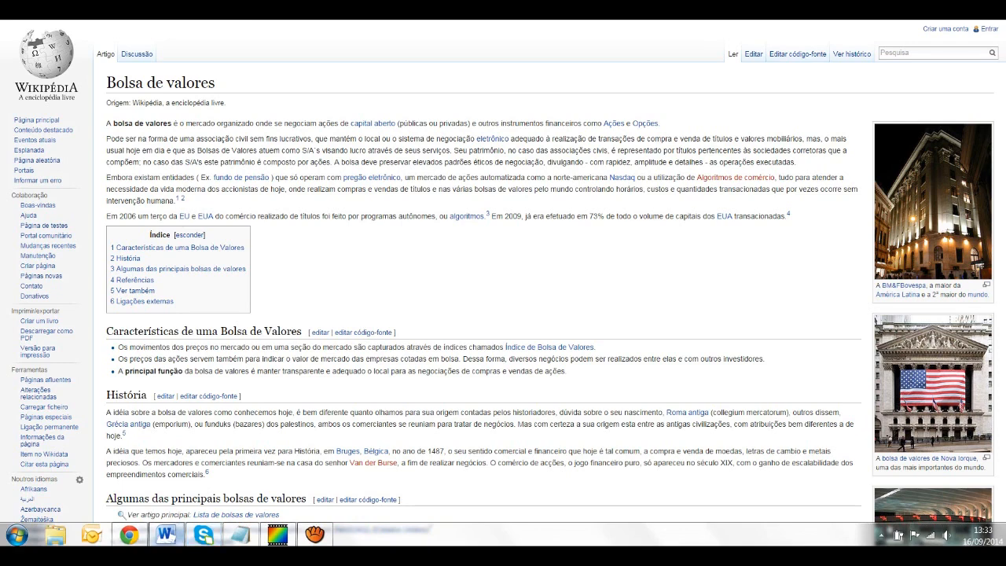
Step: Switch to the Word document and shrink its window to float over the BM&FBOVESPA page "O que a Bolsa faz", leaving the page's text readable
click(165, 534)
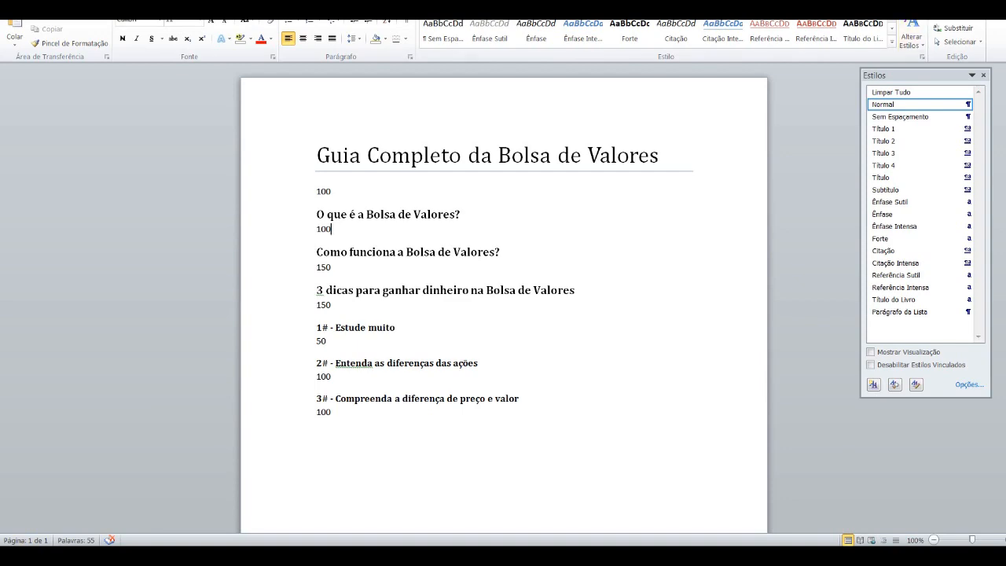
key(super+Down)
drag(644, 166, 551, 132)
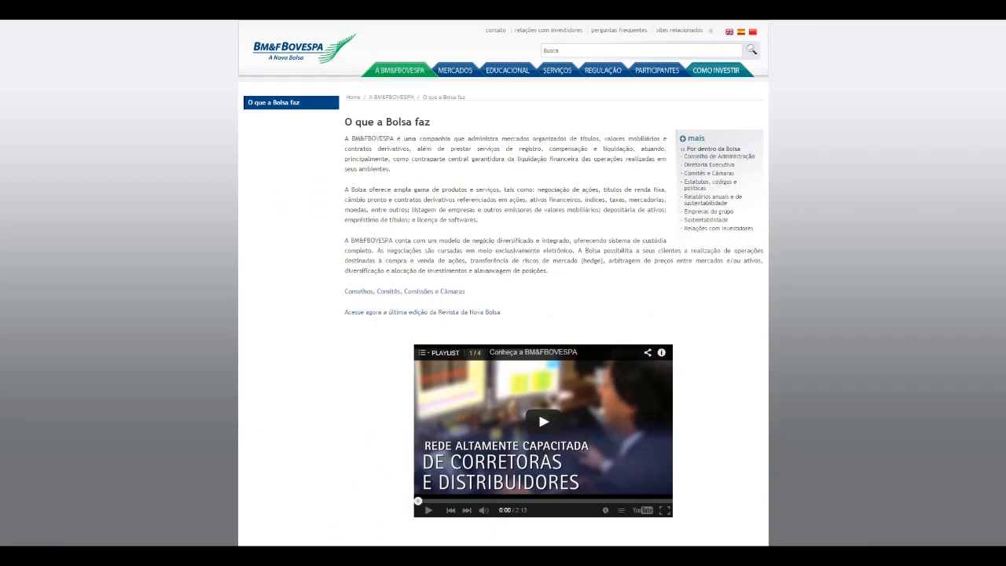
click(162, 534)
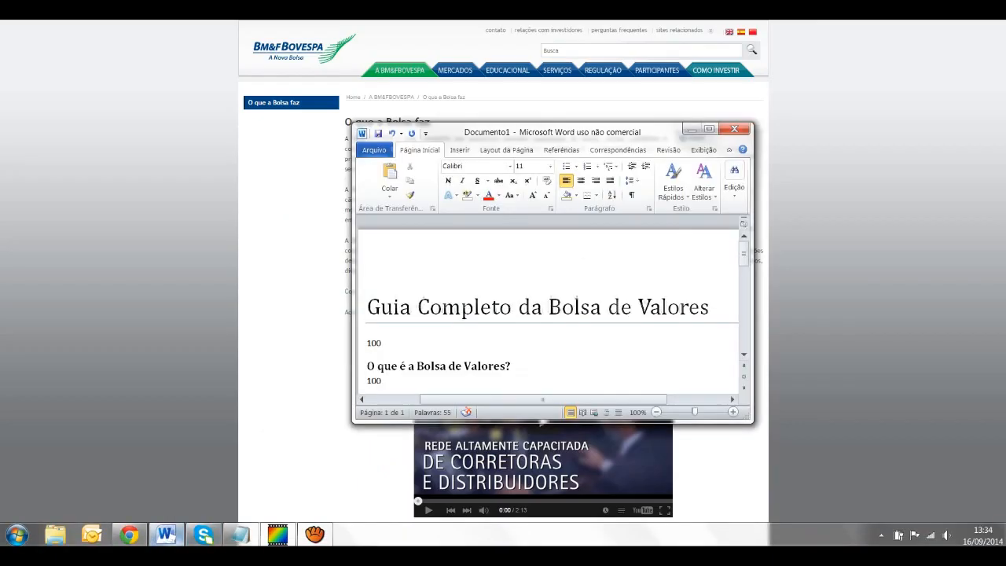
drag(566, 132, 660, 214)
Step: Replace the 100 below the article title with an empty paragraph in the Normal style, keeping the document window small over the web page
triple_click(473, 424)
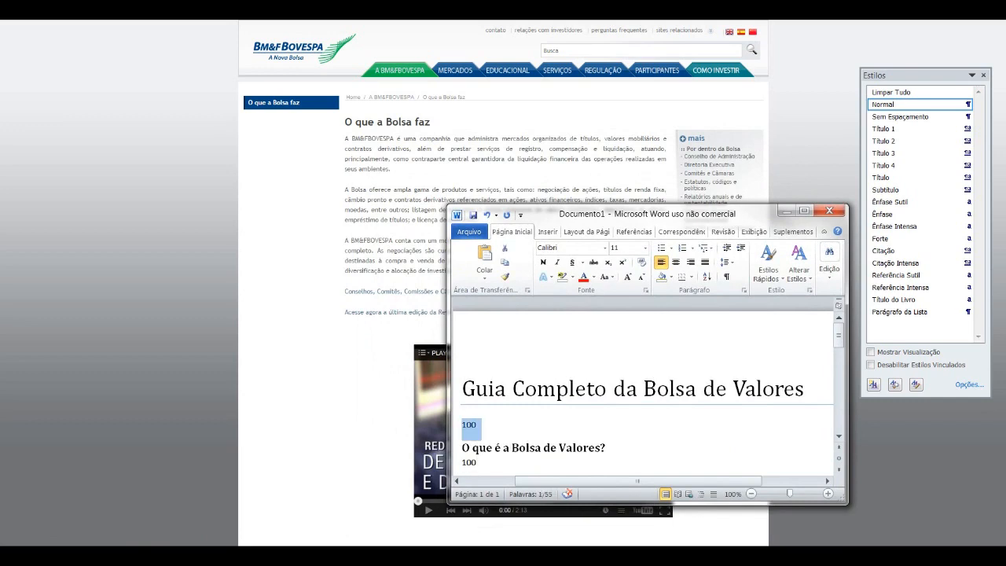
key(Delete)
key(Return)
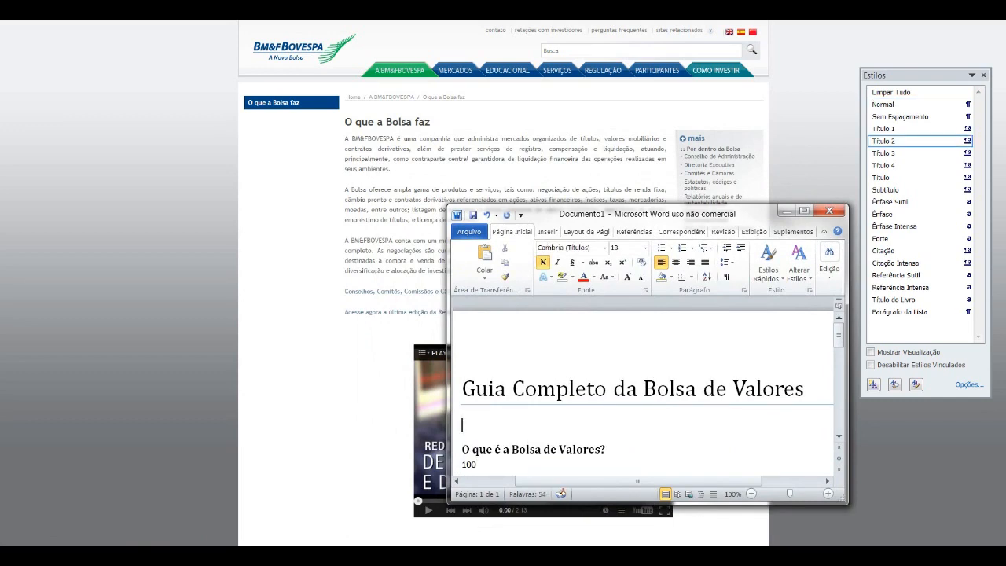
mouse_move(638, 481)
mouse_down()
mouse_move(694, 480)
mouse_move(638, 481)
mouse_up()
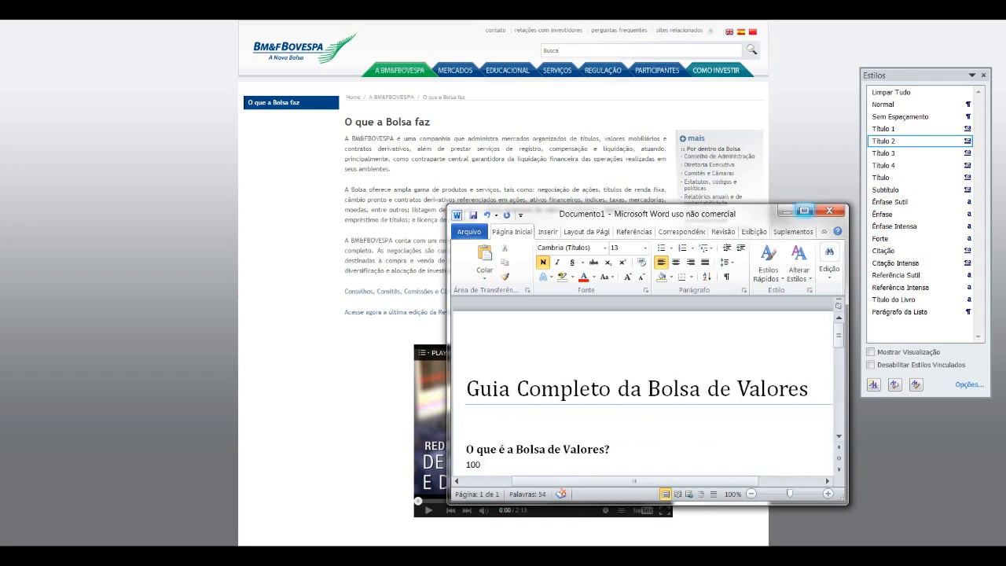
click(803, 210)
click(911, 104)
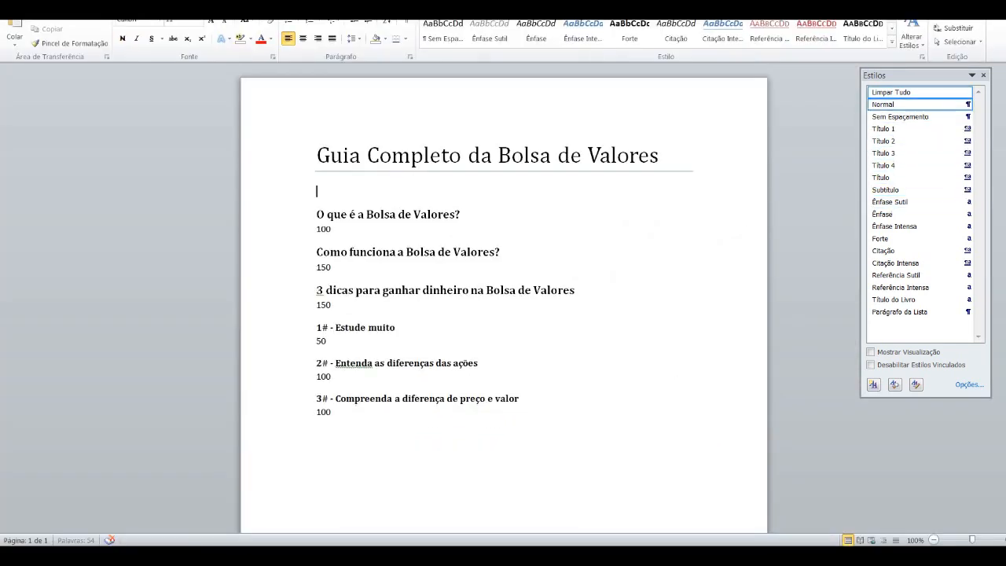
click(985, 3)
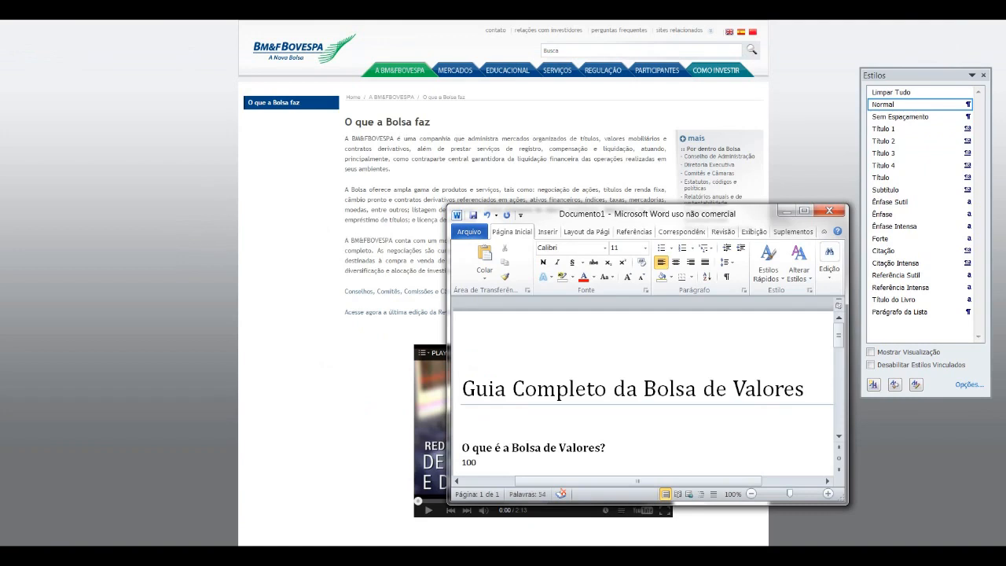
Step: Begin the introduction below the title with "Muitas pessoas gostariam de ganhar dinheiro por meio da internet"
text(Muitas pessoas gostariam)
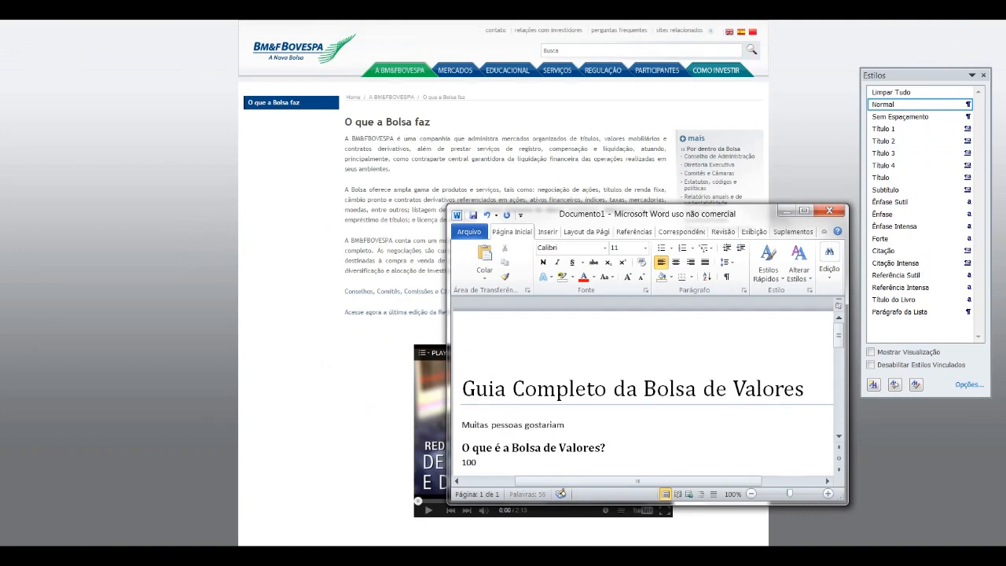
text( de ganhar dinheiro )
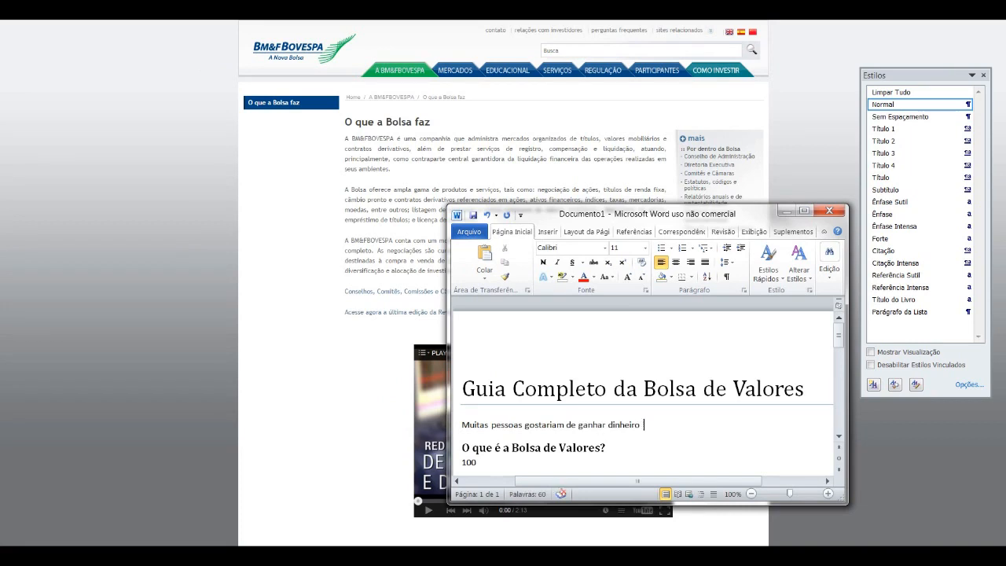
text(por meio da in)
text(ternet)
text(. No entanto, boa )
text(parte busca ape)
text(nas conhecimento )
text(acerca d)
text(e blogs, de afiliad)
text(os e afins. A ver)
text(dade que pouca)
text(s pessoas sab)
text(em)
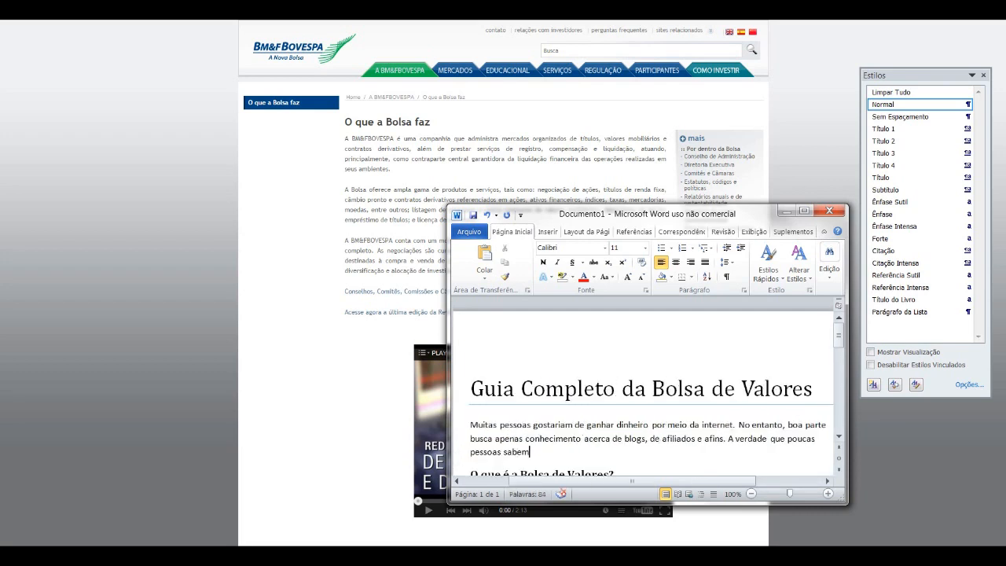
text( é que a Bolsa de Valor)
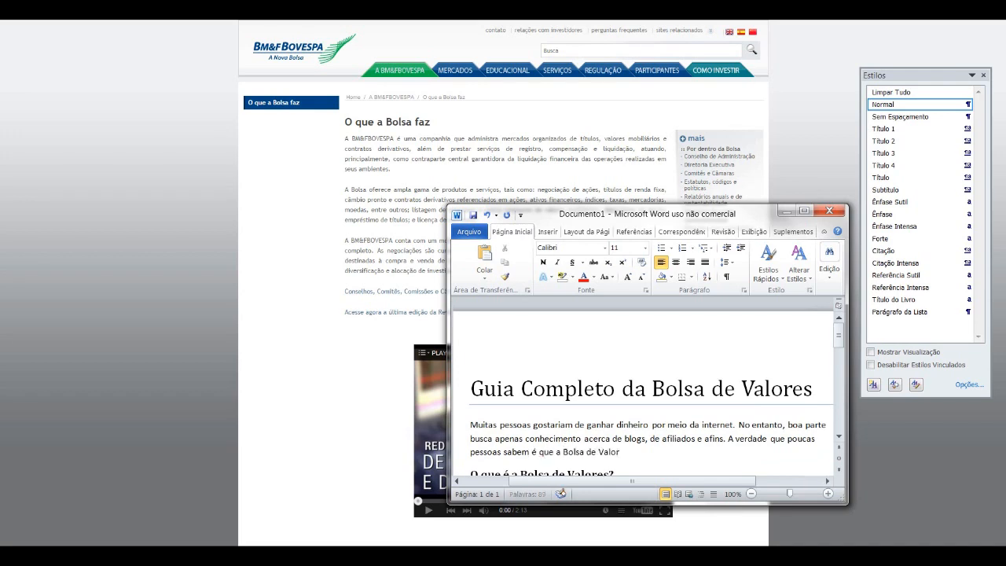
text(es pode te enriquecer no con)
text(forto do seu s)
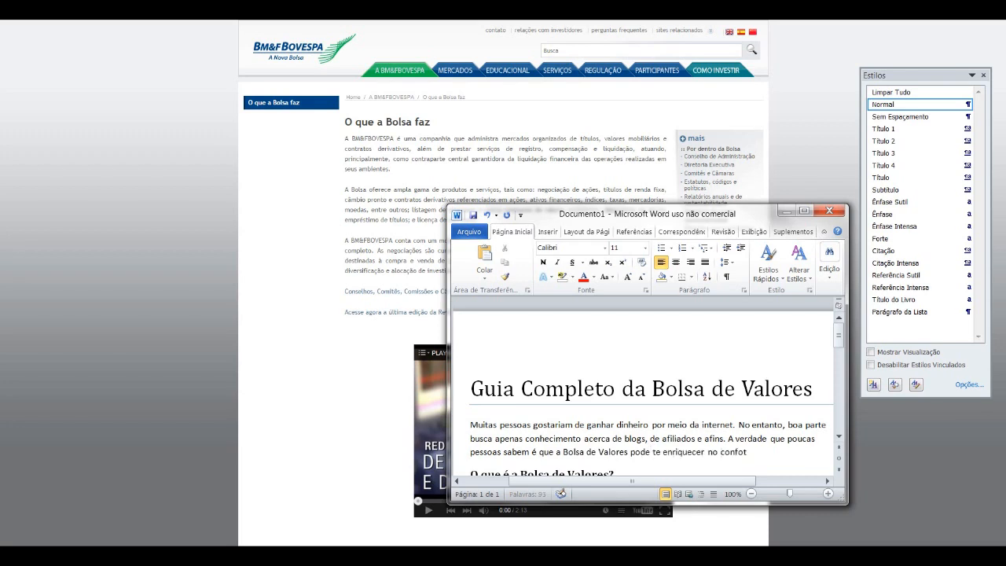
text(ofá.)
Step: Finish the paragraph with "A verdade que poucas pessoas sabem é que a Bolsa de Valores pode te enriquecer no conforto do seu sofá."
key(Return)
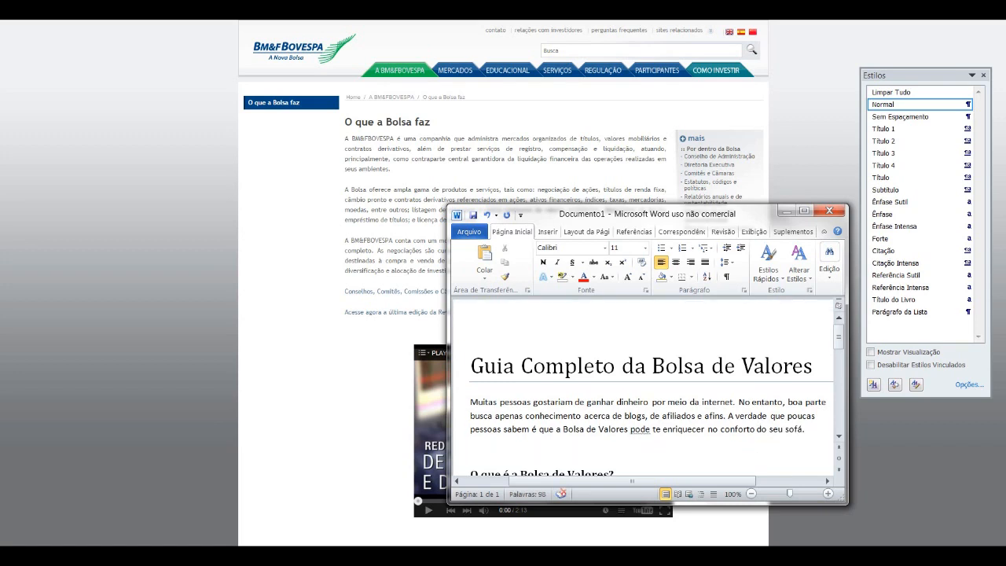
Step: Start a second paragraph with "Investir em empresas é uma ótima maneira de você conhecer o mercado, ganhar dividendos e contribuir financeiramente para as grandes instituições."
text(Investir em empresas é uma ótima maneira de você )
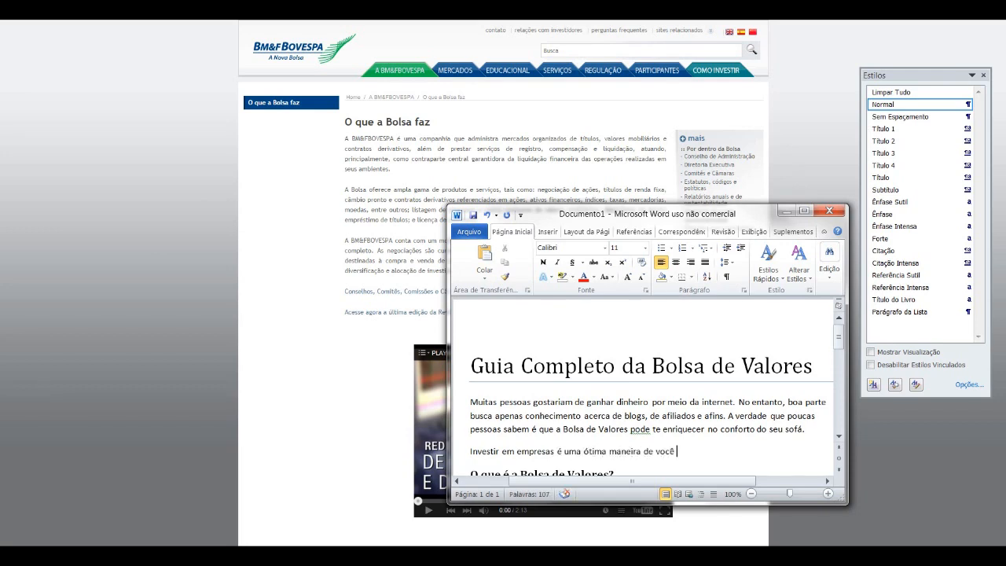
text(conhecer o mercado, ganhar dividendos e)
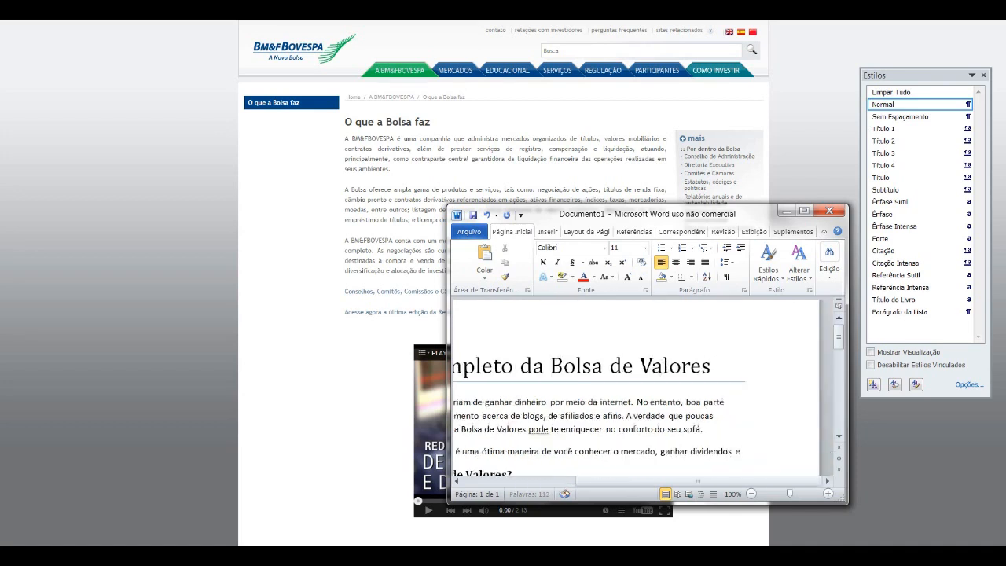
text( contribu)
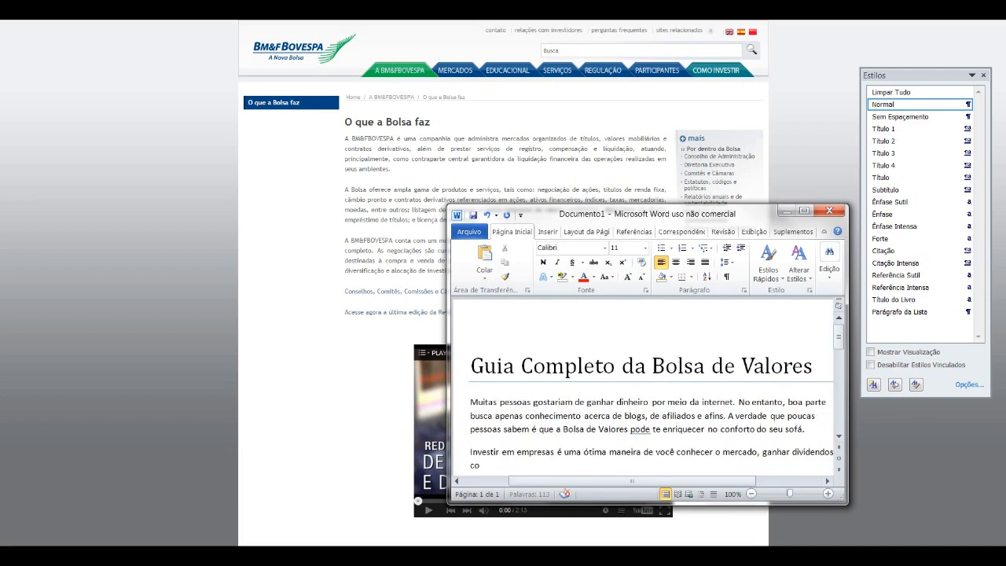
text(ir financeiramente para)
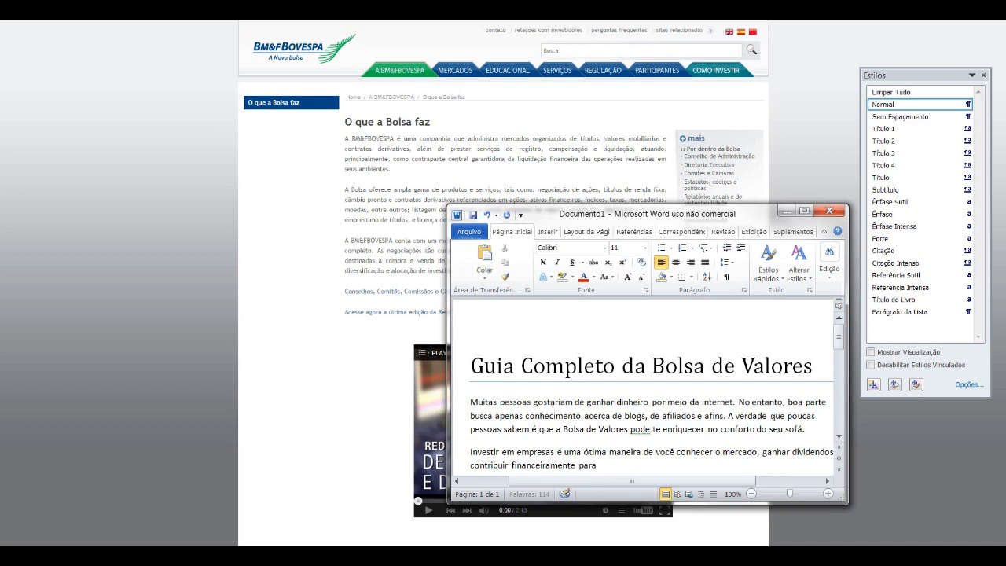
text( as grandes instituições. Ma)
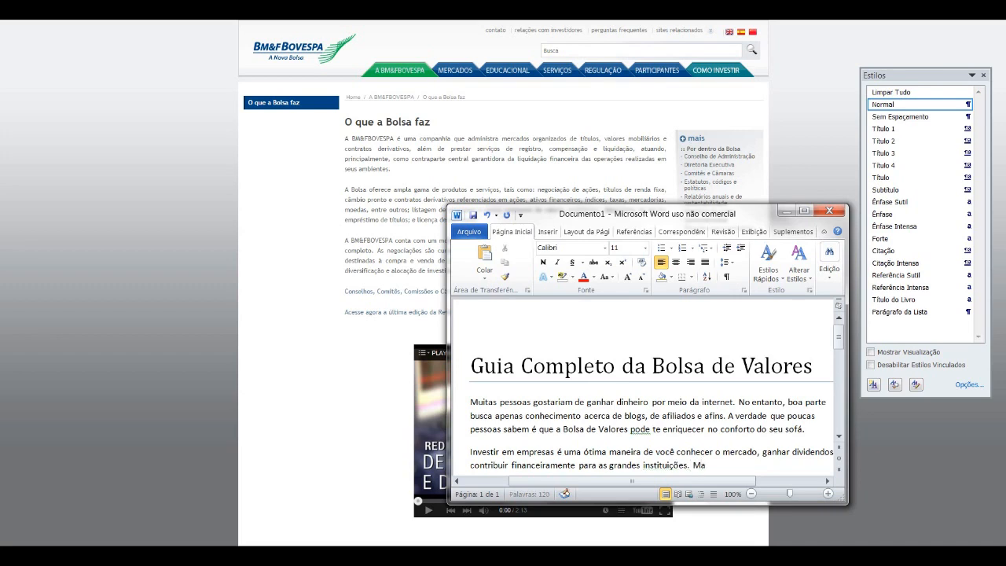
text(s você sabe o que é a Bolsa?)
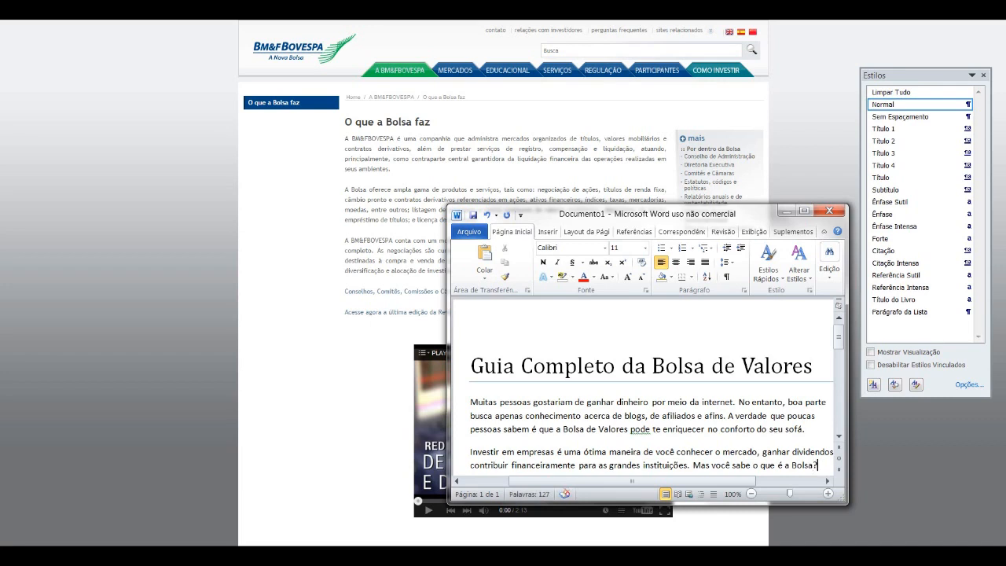
Step: End the introduction with "Mas você sabe o que é a Bolsa? Vamos conferir!"
scroll(656, 400, down, 2)
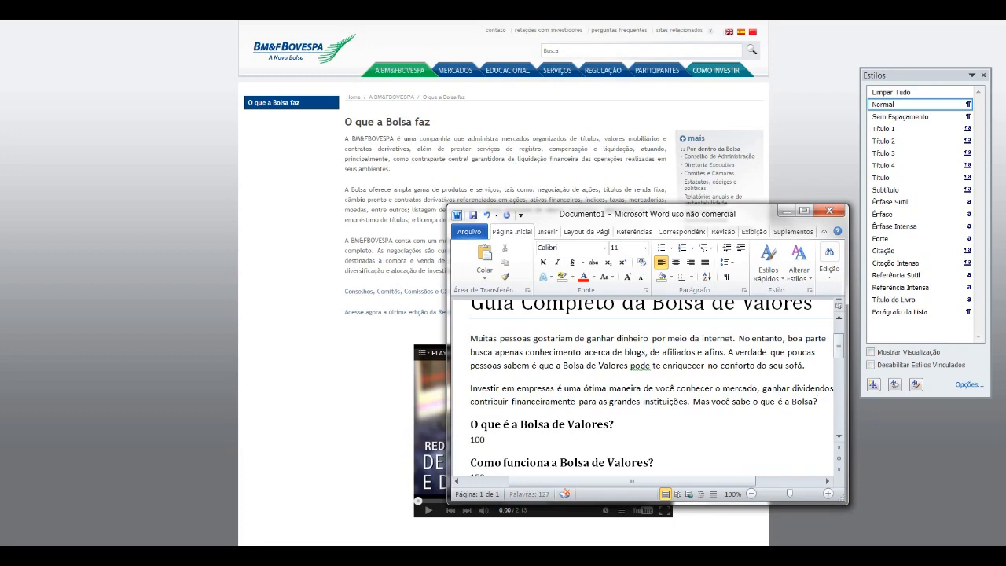
key(Return)
text(Vamos conferir!)
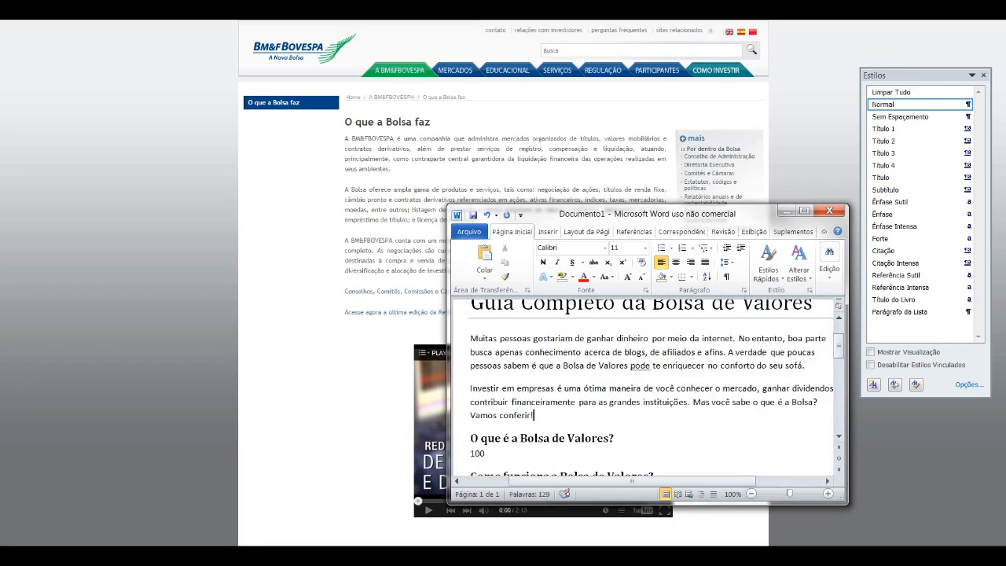
Step: Replace the 100 below the heading "O que é a Bolsa de Valores?" with an empty paragraph in the Normal style
scroll(656, 392, down, 1)
scroll(656, 385, down, 2)
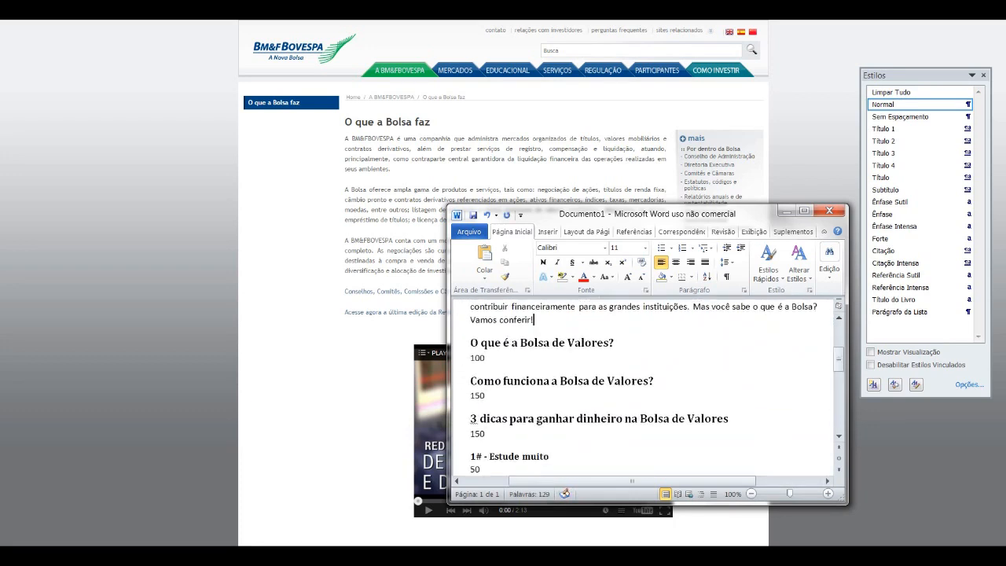
key(shift+Home)
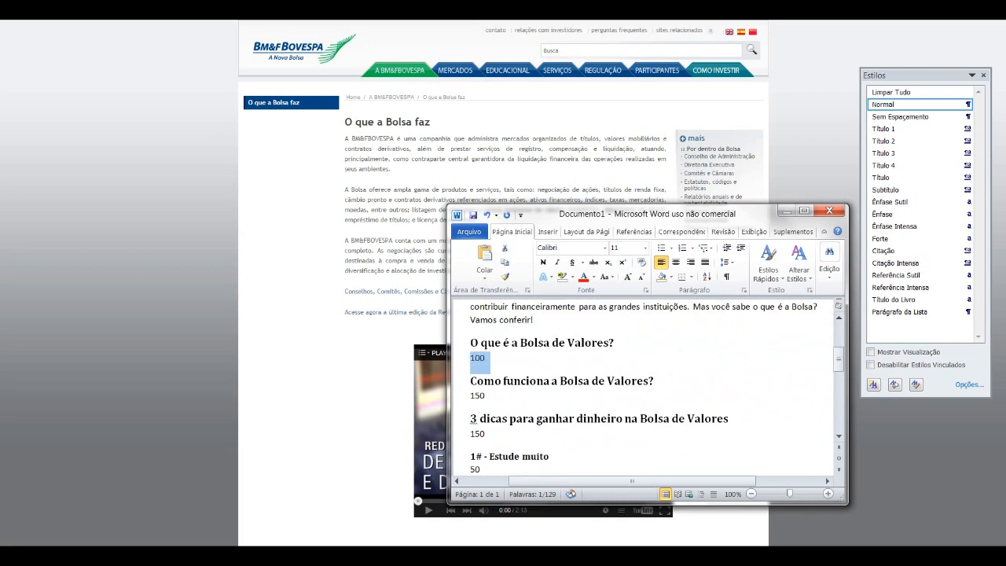
key(BackSpace)
key(BackSpace)
key(Return)
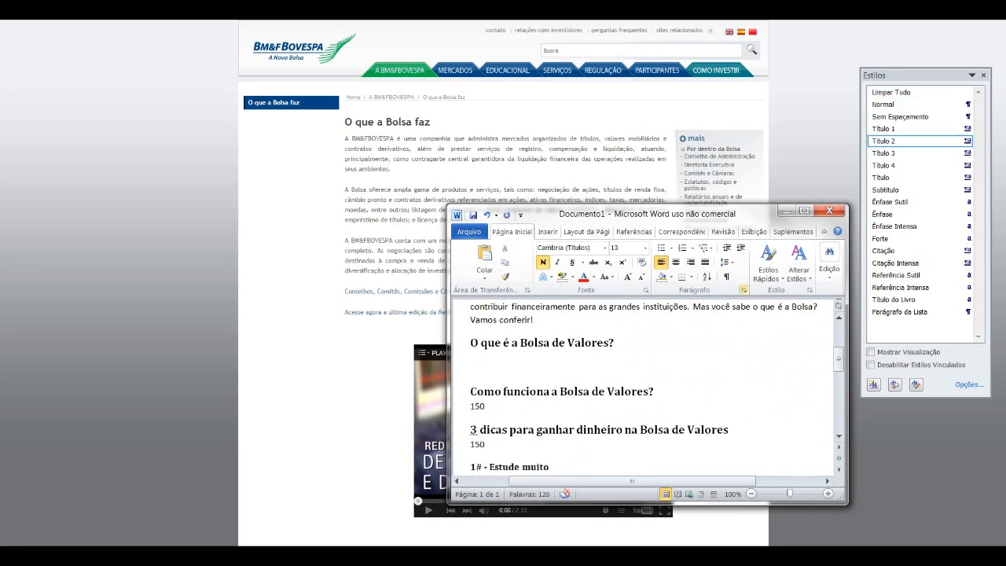
click(804, 211)
click(919, 105)
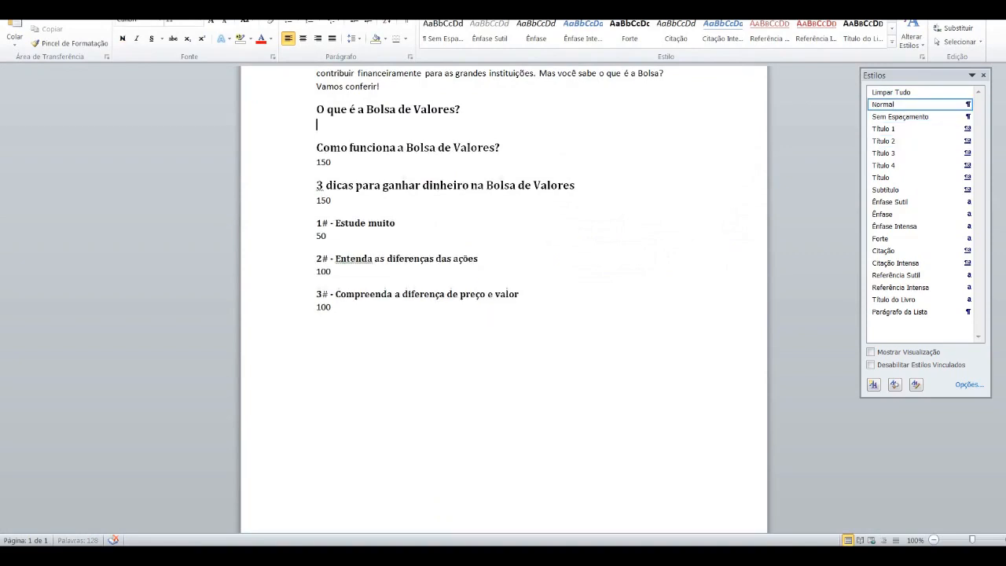
click(967, 4)
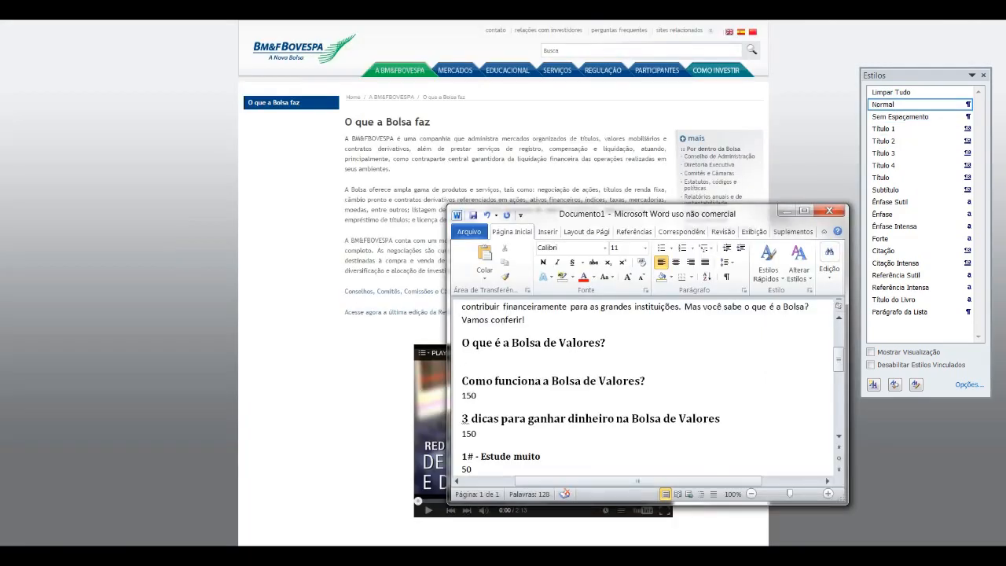
Step: Begin the section's text with "A Bolsa de Valores é" and place the document window over the Wikipedia article "Bolsa de valores" for reference
text(A Bolsa de Valores é)
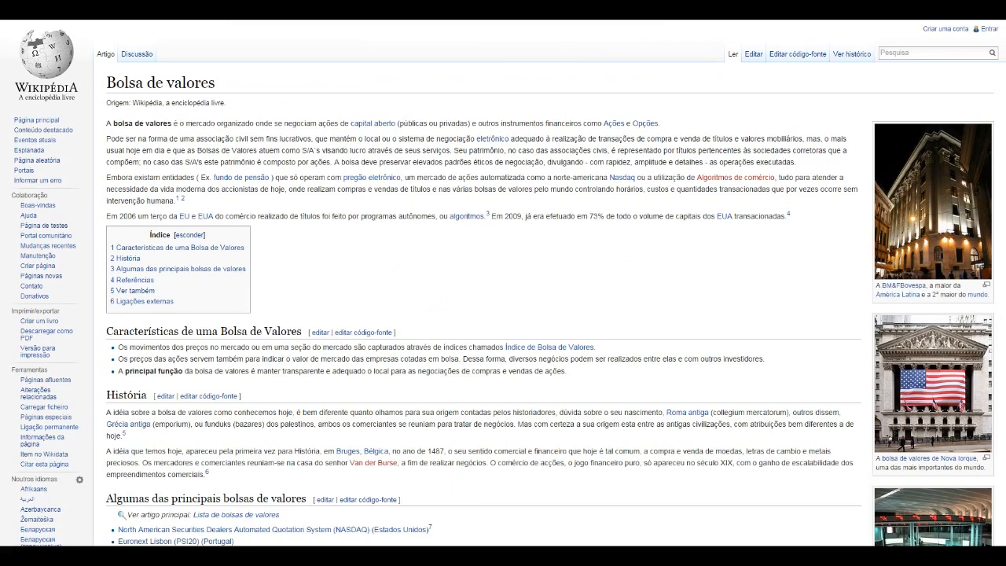
click(165, 539)
drag(588, 214, 563, 241)
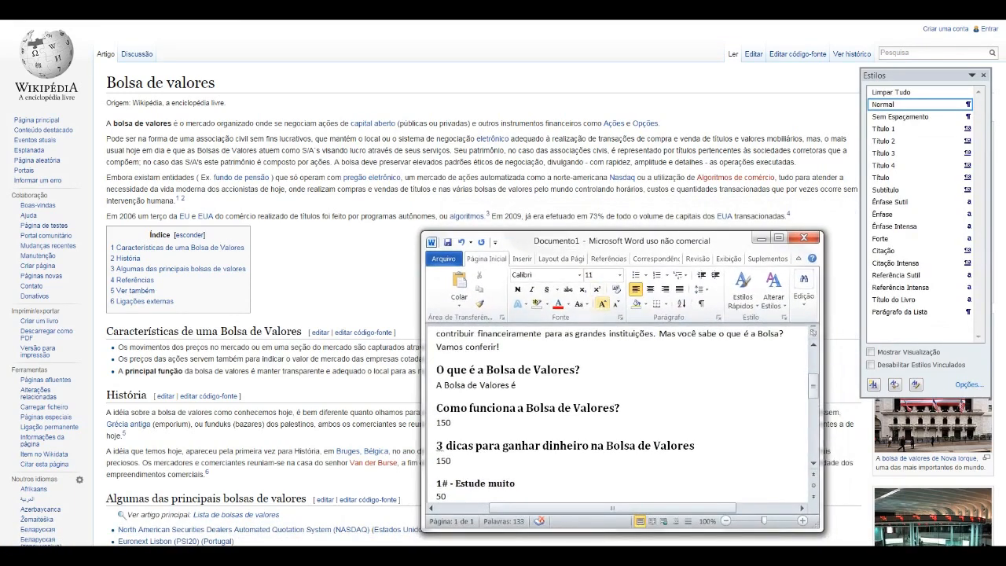
Step: Continue the section's opening sentence after "A Bolsa de Valores é" with "o mercando em que há a negociação de ações de capital aberto"
text(Bolsa de Valores é o mercando em que há a negoc)
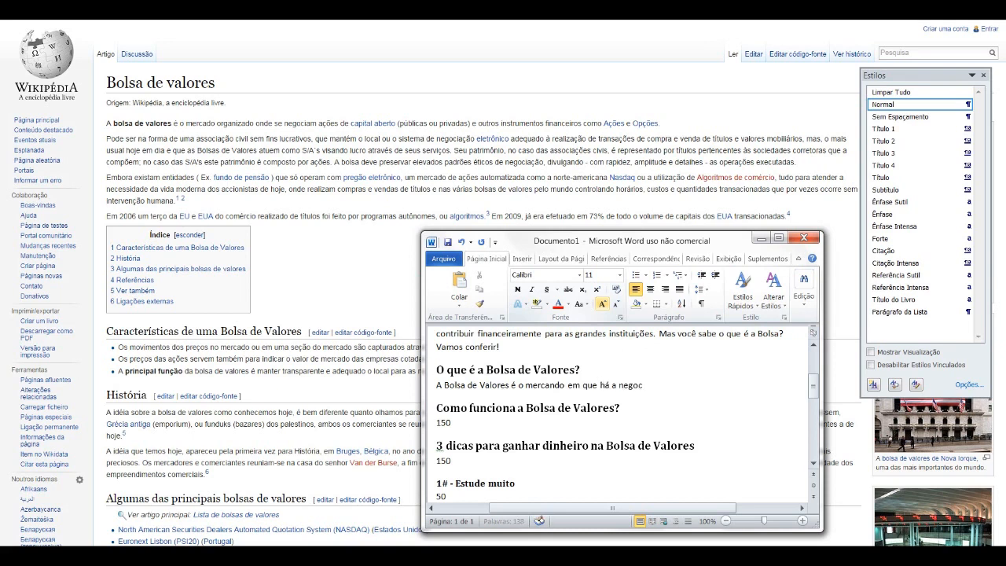
text(iação d)
text(e ações de )
text(capital aberto, o)
text(u seja empresas q)
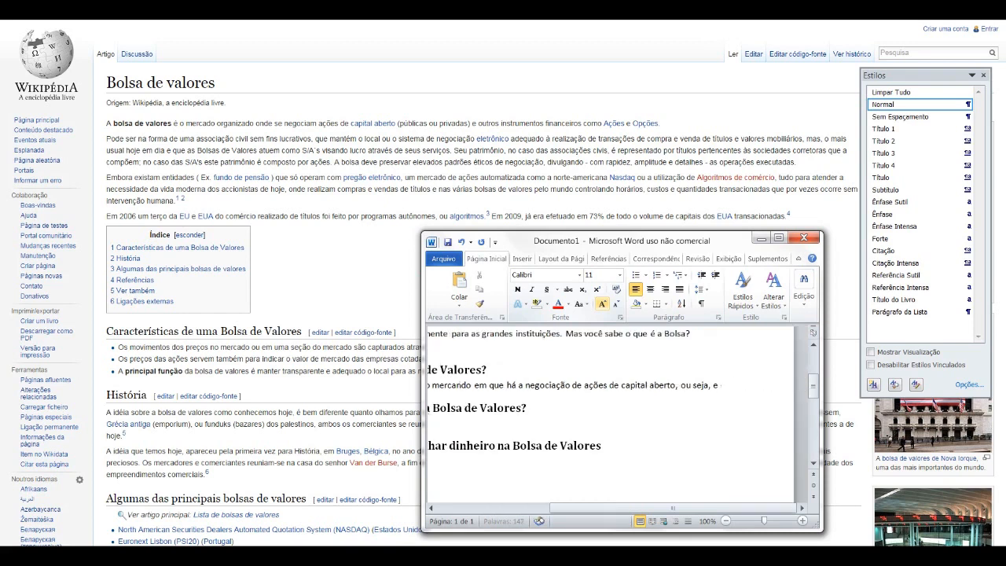
text(ue)
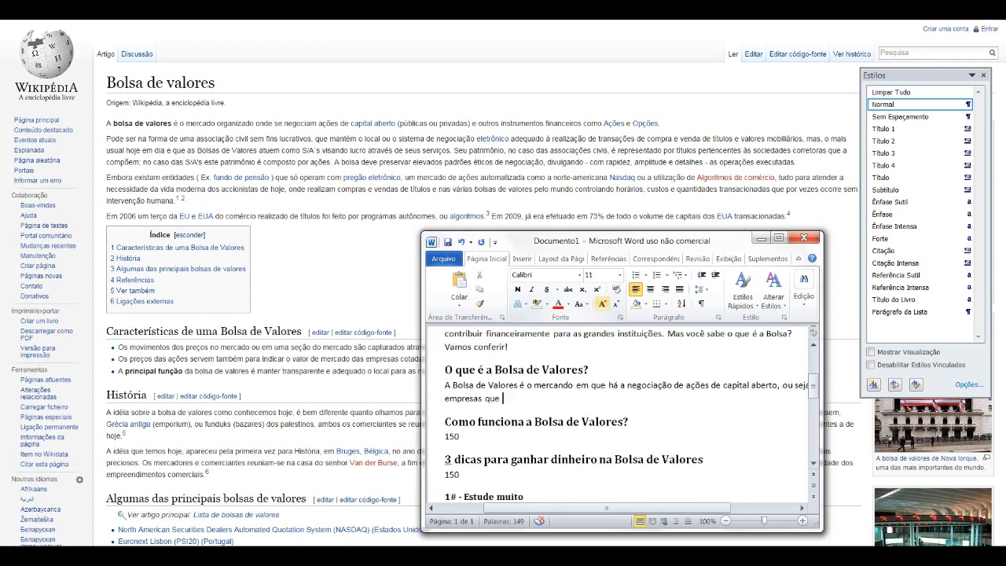
text( abriram)
Step: Finish the sentence with ", ou seja, empresas que aceitam investimentos de terceiros."
key(BackSpace)
key(BackSpace)
key(BackSpace)
key(BackSpace)
key(BackSpace)
key(BackSpace)
key(BackSpace)
text(ceitam investimentos de terceiros.)
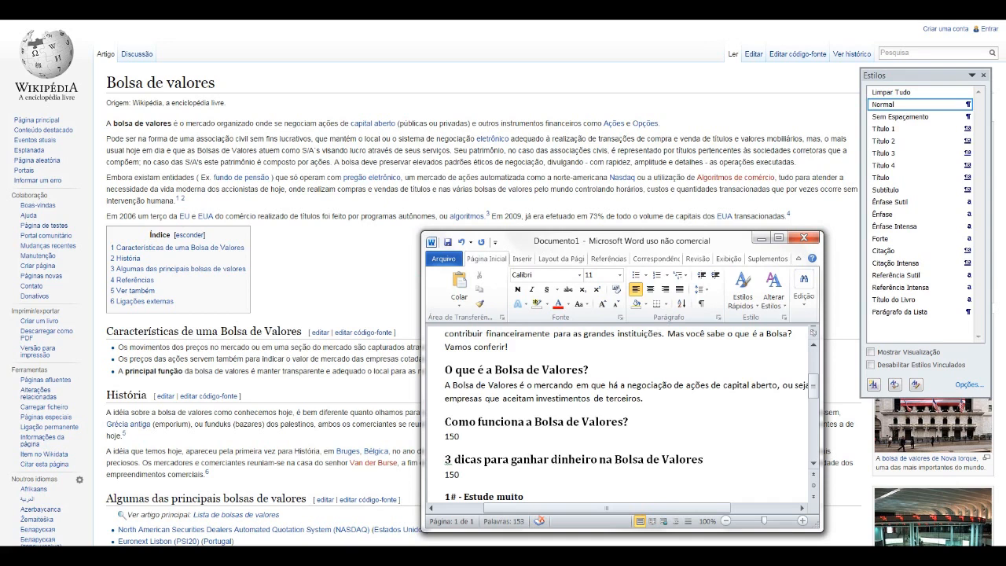
Step: Begin the paragraph's second sentence with "Tanto empresas públicas, como a Sabesp, quanto empresas"
text(Tanto empresas públicas, como )
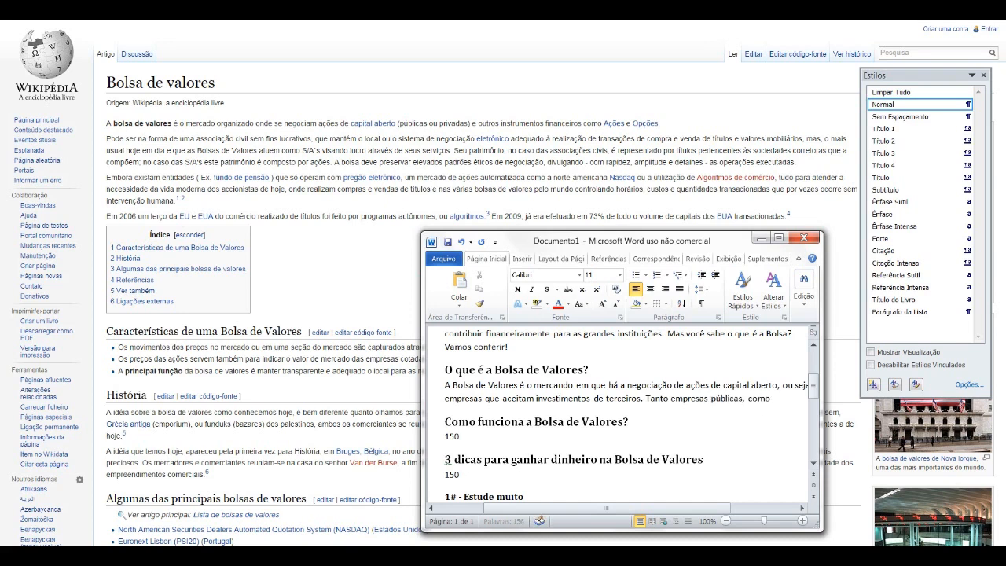
text(a Sabespt)
key(BackSpace)
text(, quanto)
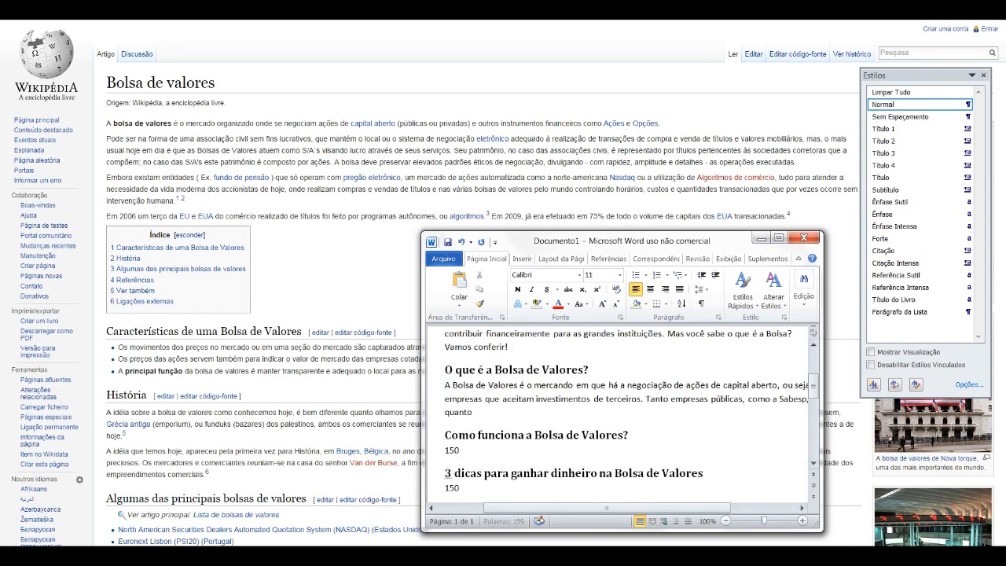
text( empresas privadas, como a Amb)
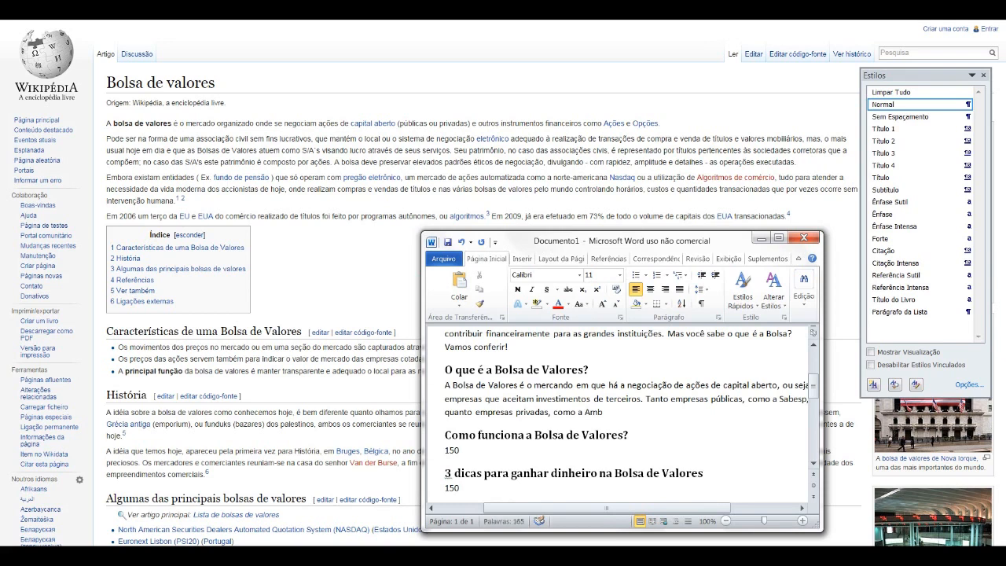
Step: Complete the second sentence with "privadas, como a AmBev, podem se aproveitar dessa grande oportunidade."
key(BackSpace)
text(Bev, podem se aproveitar dessa gran)
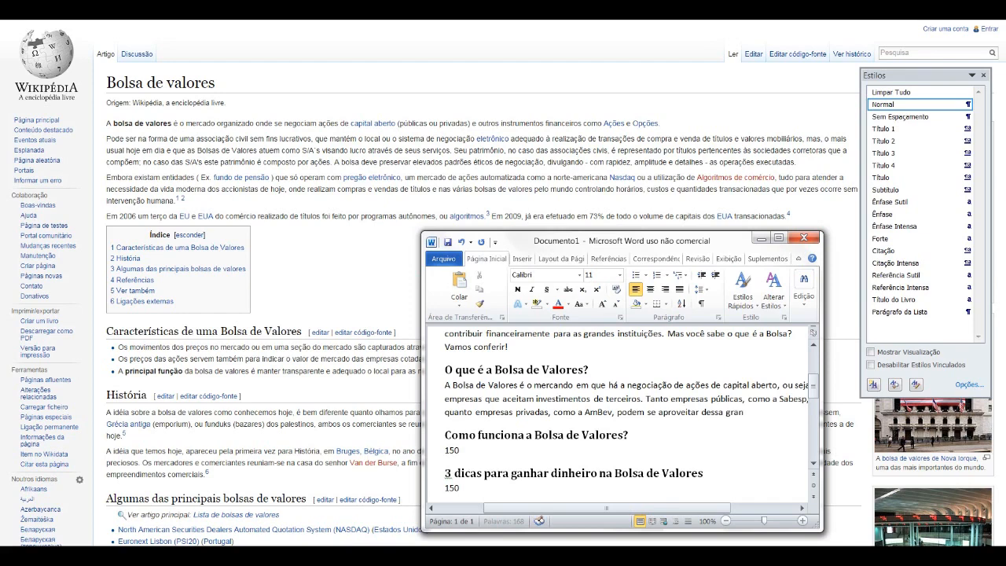
text(de oportunidade.)
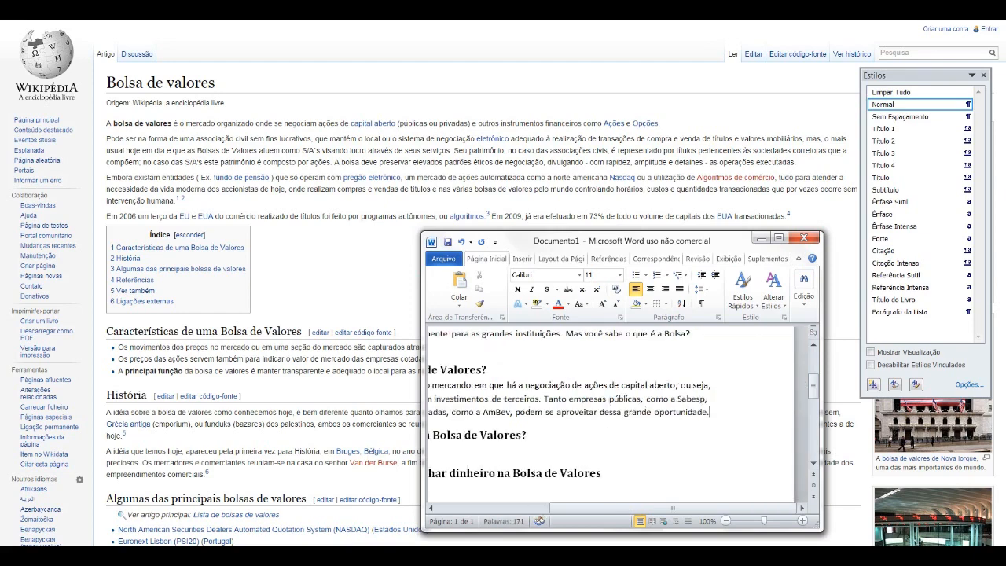
Step: Start a second paragraph in the section with the question "Mas porque a Bolsa é uma ótima opção para você ganhar dinheiro em casa?"
key(Return)
text(Mas porqu)
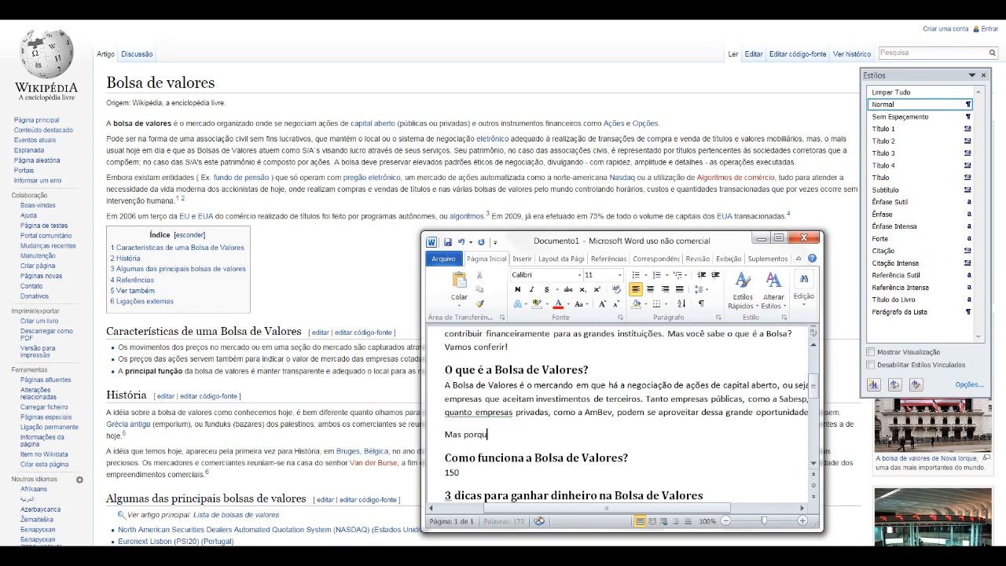
text(e a Bolsa)
text( é uma ótima opç)
text(ão par)
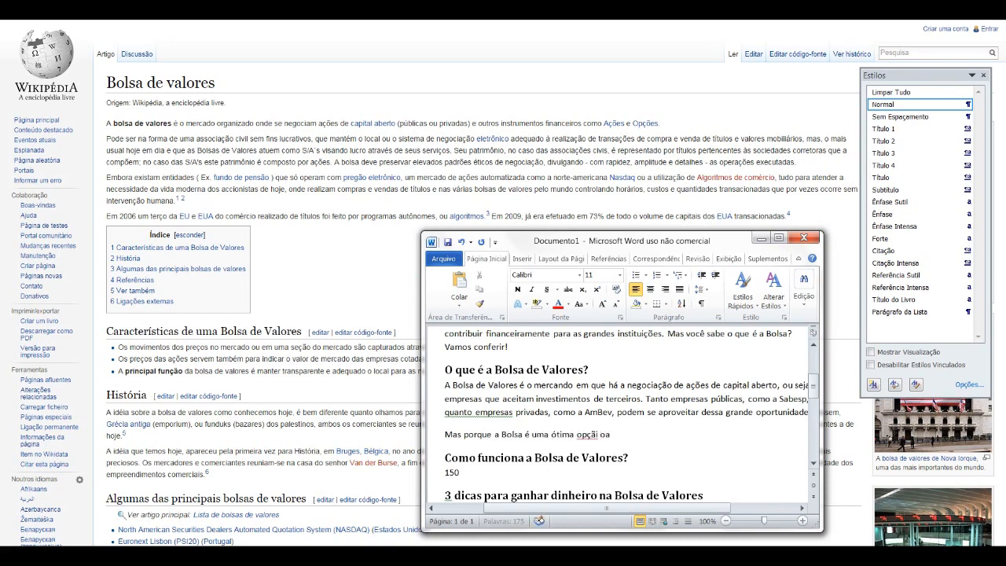
text(a você ganhar dinheiro e)
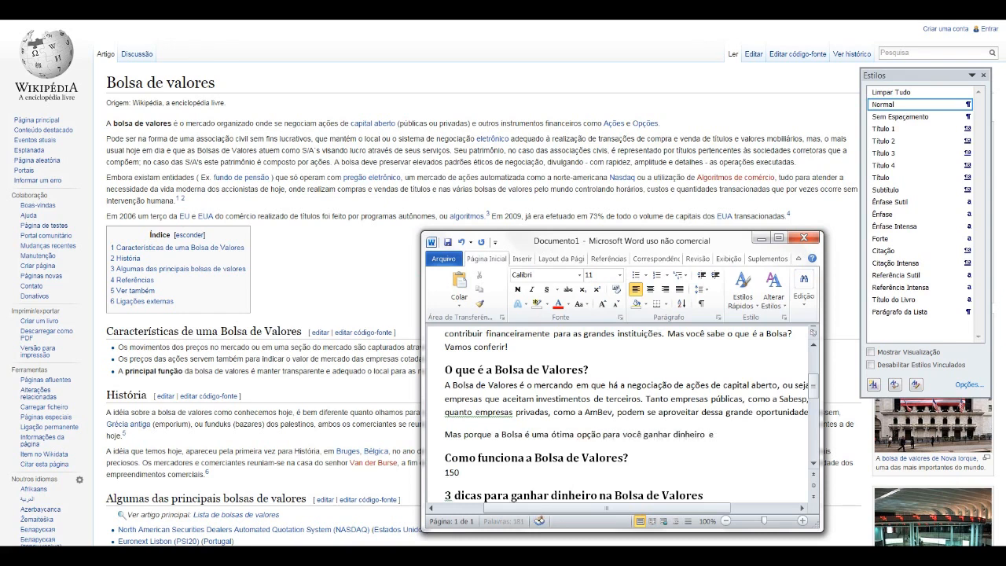
text(m casa? Simples: porque você)
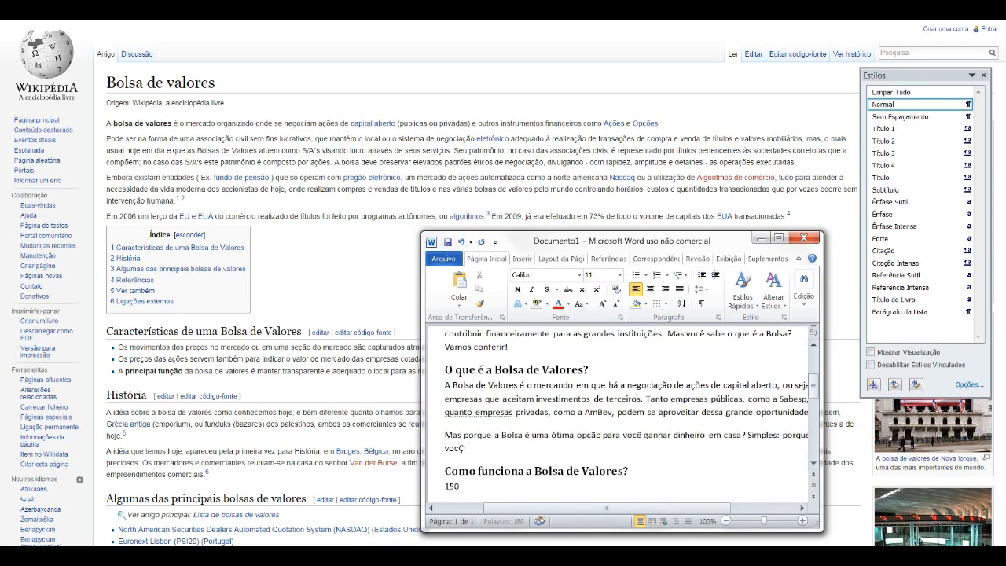
text( coloca seu dinheiro  em grandes empresas que)
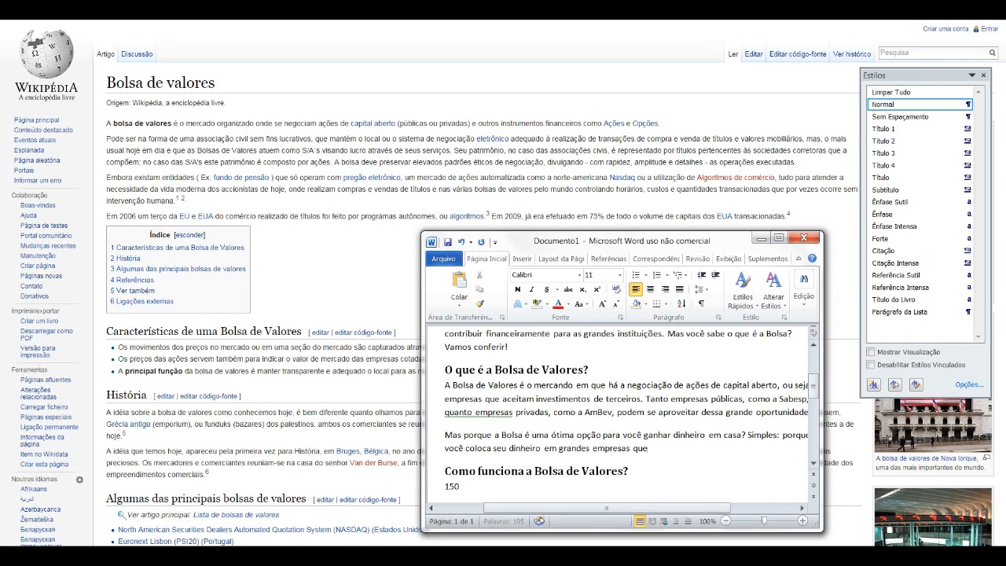
text( têm a possibilidade de crescer e se tornar )
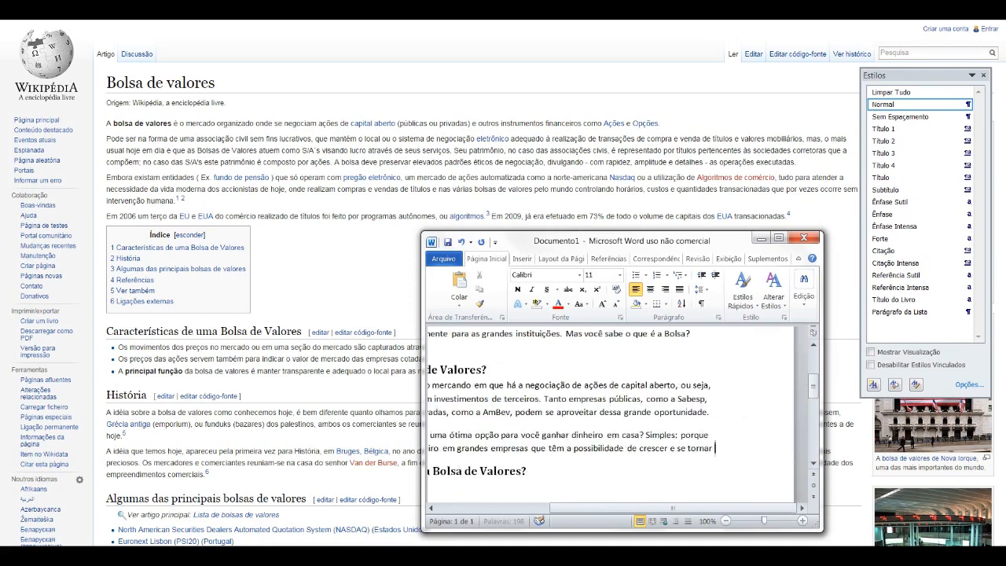
text(ainda maiores.)
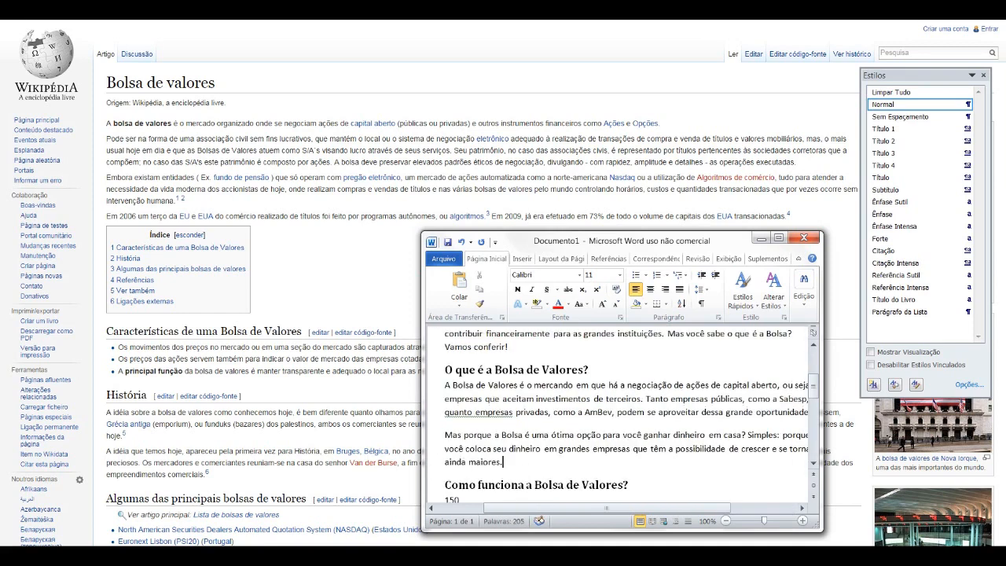
Step: Check the section's word count and start a third paragraph with "Isso significa mais lucro para você em médio e longo prazo."
scroll(621, 417, down, 3)
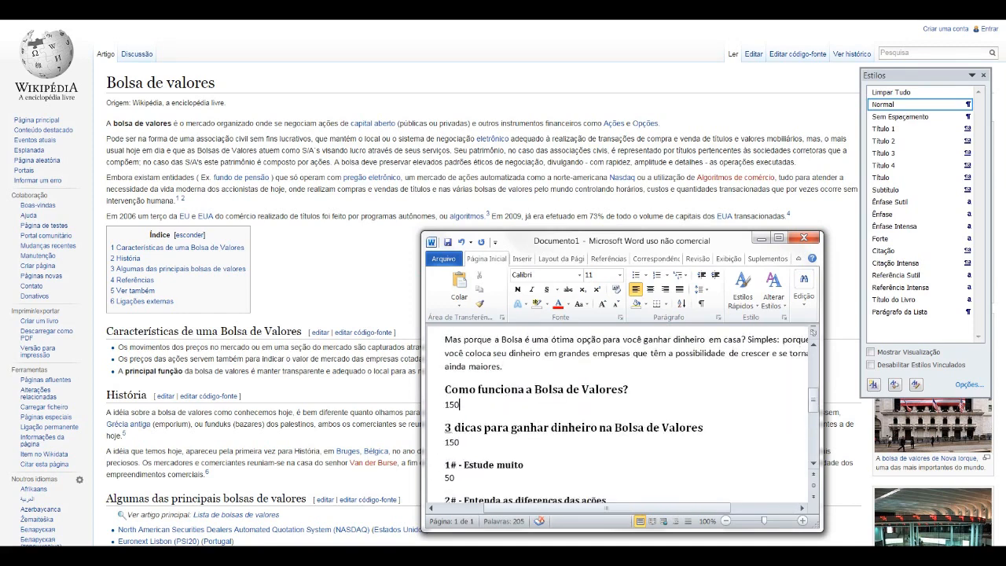
double_click(452, 405)
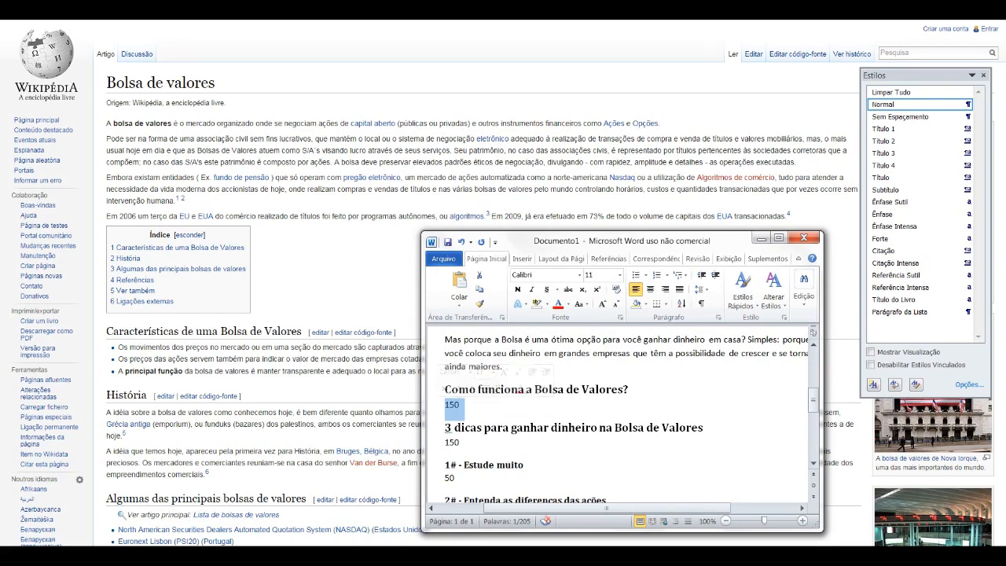
scroll(627, 415, up, 3)
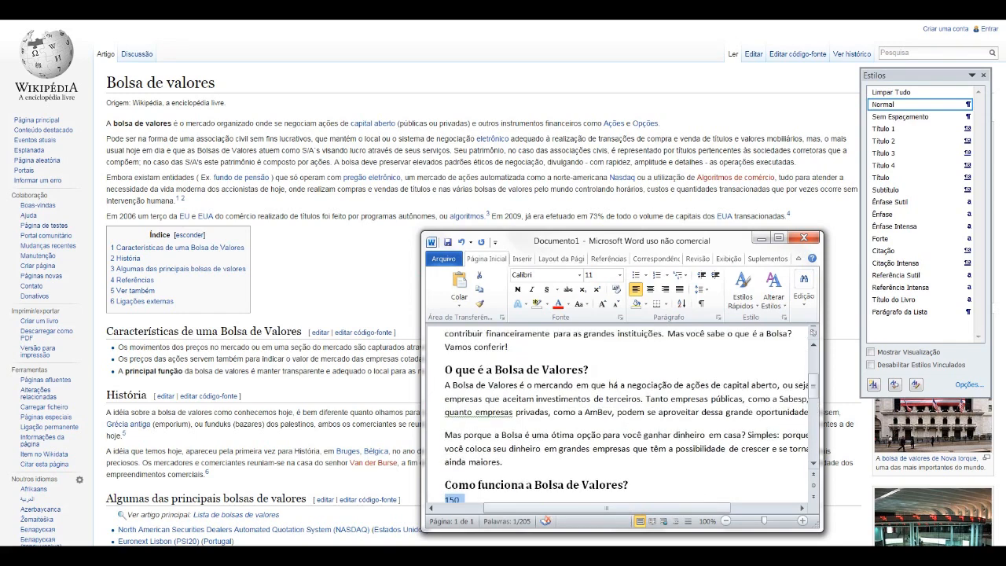
drag(505, 463, 445, 386)
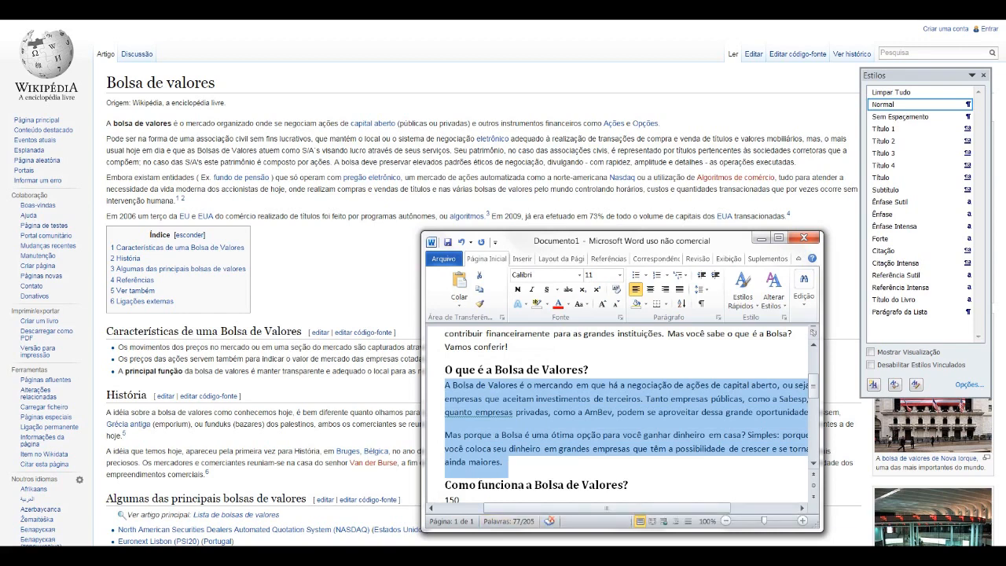
click(504, 462)
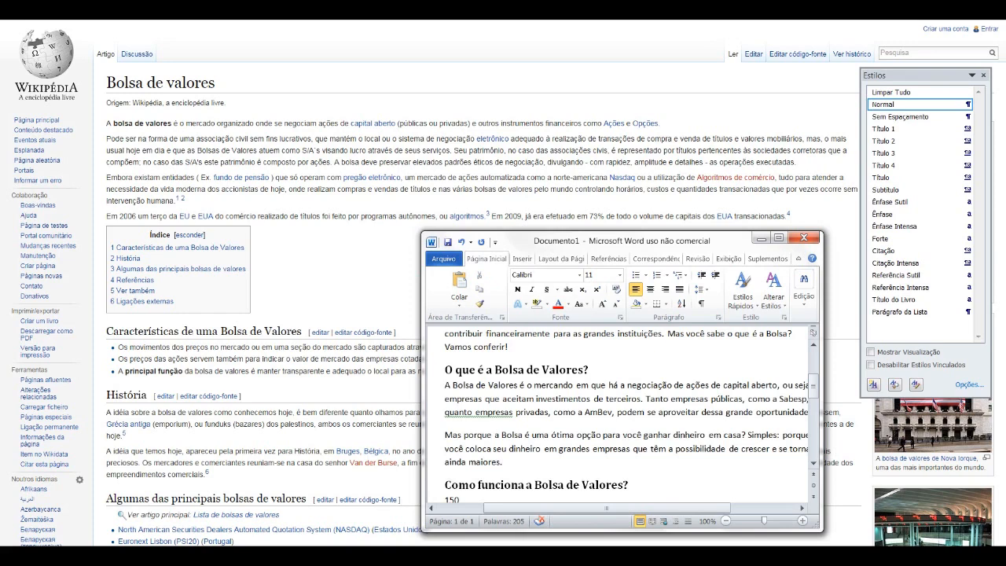
key(Return)
scroll(737, 352, down, 1)
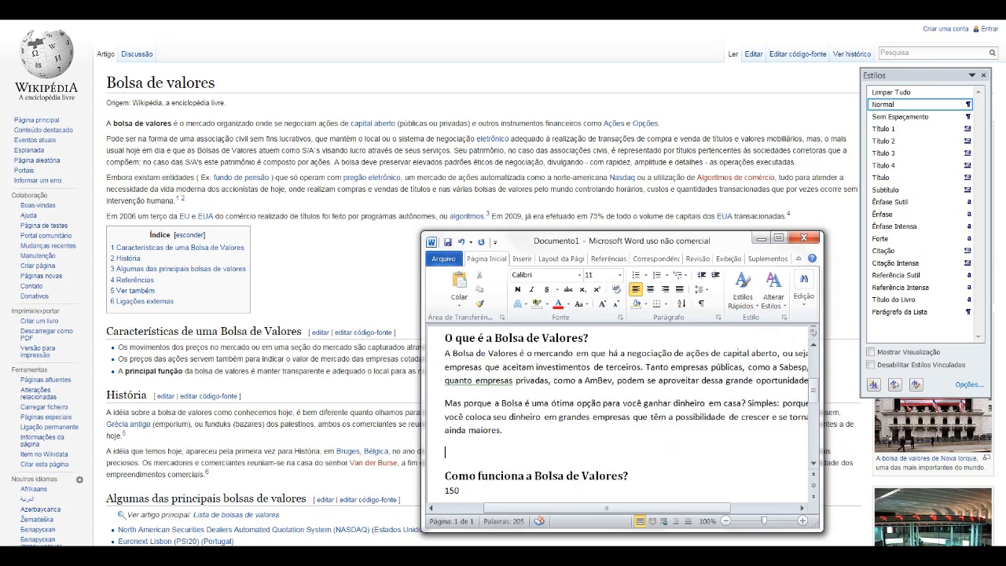
text(Isso significa mais lucro)
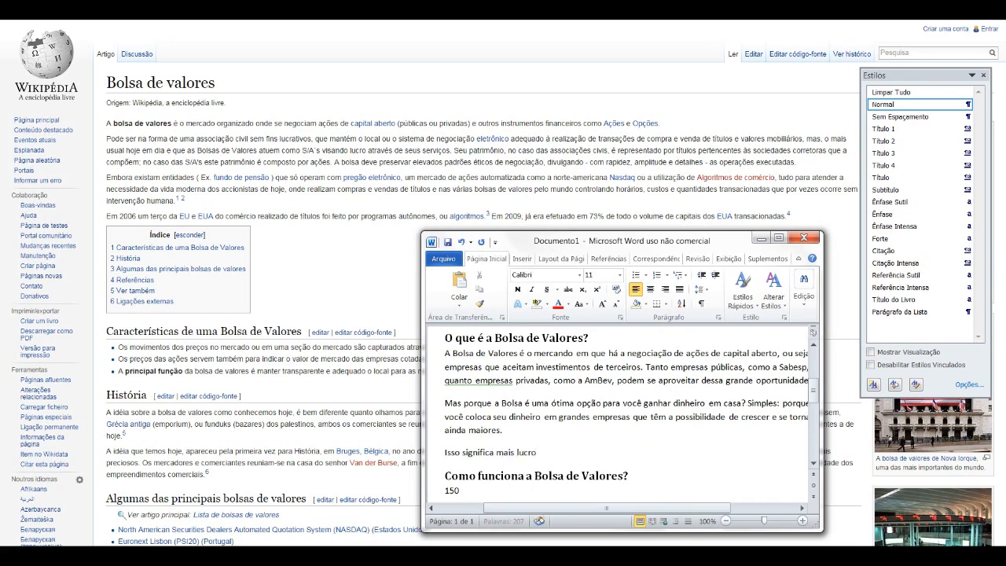
text( para você em médio e longo prazo. Parece)
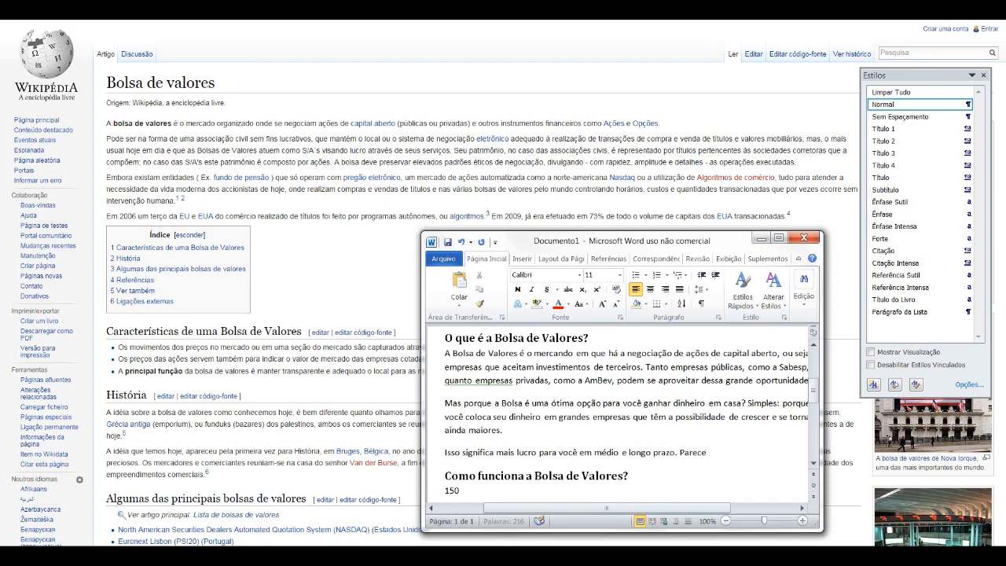
text( mágica, mas nao é! Veja co)
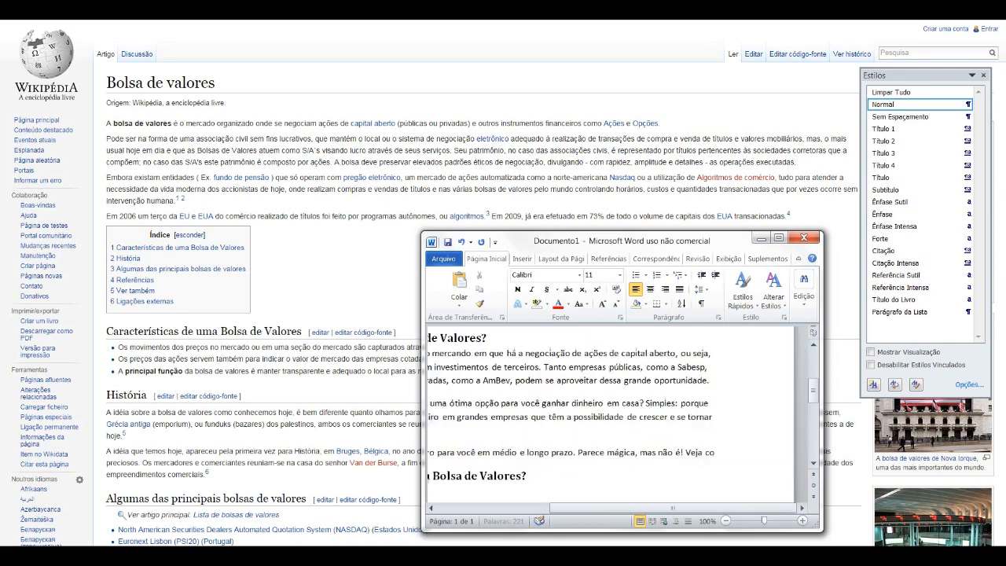
text(mo funciona logo abaixo.)
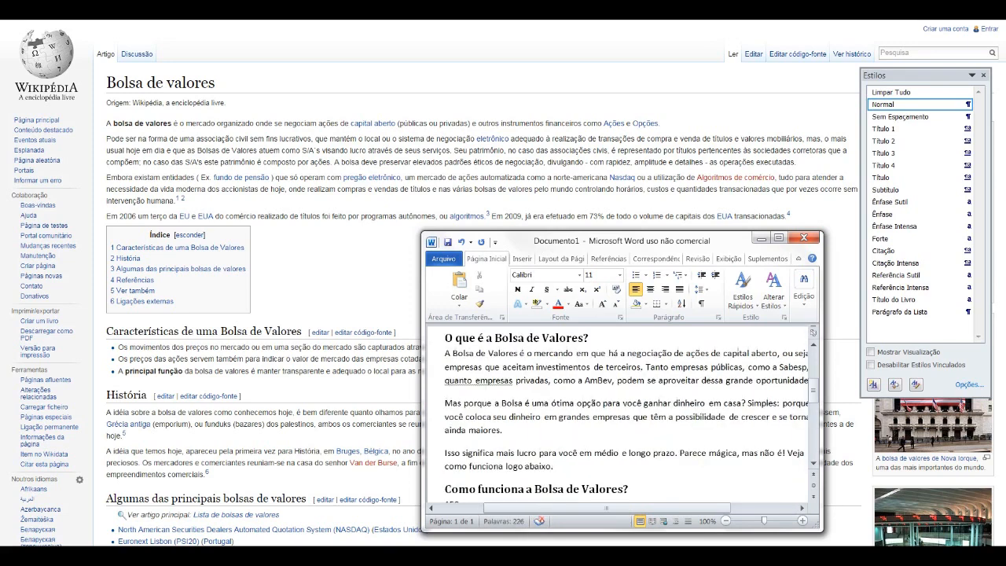
Step: Check the word count of the text under "O que é a Bolsa de Valores?" and review the article written so far
drag(554, 467, 444, 353)
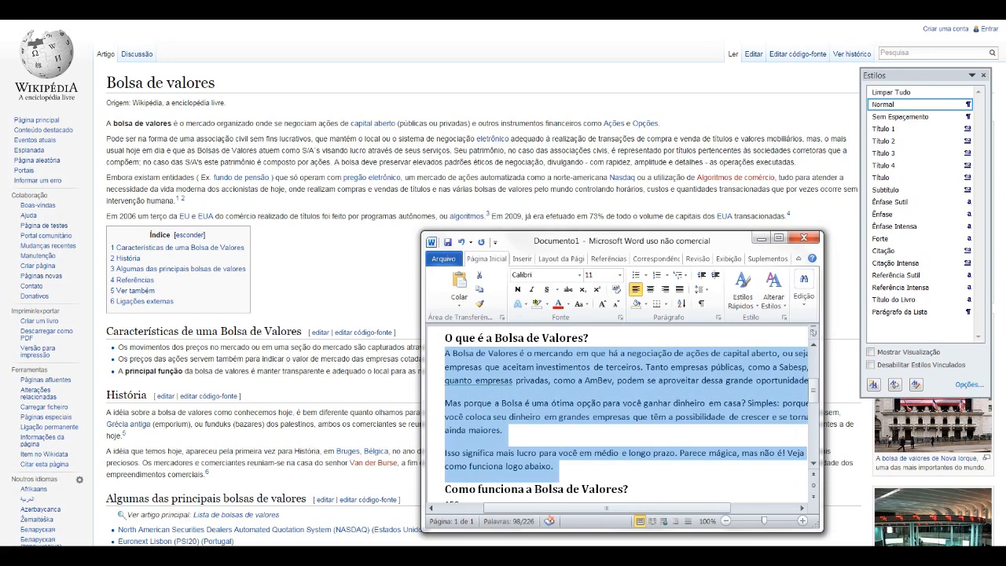
click(571, 416)
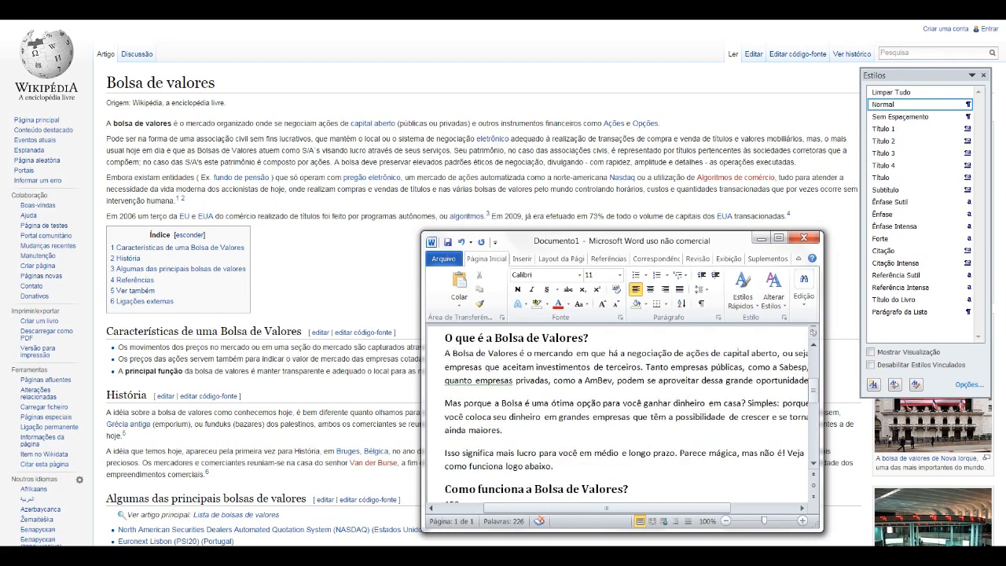
scroll(626, 416, down, 1)
double_click(456, 473)
scroll(672, 428, up, 5)
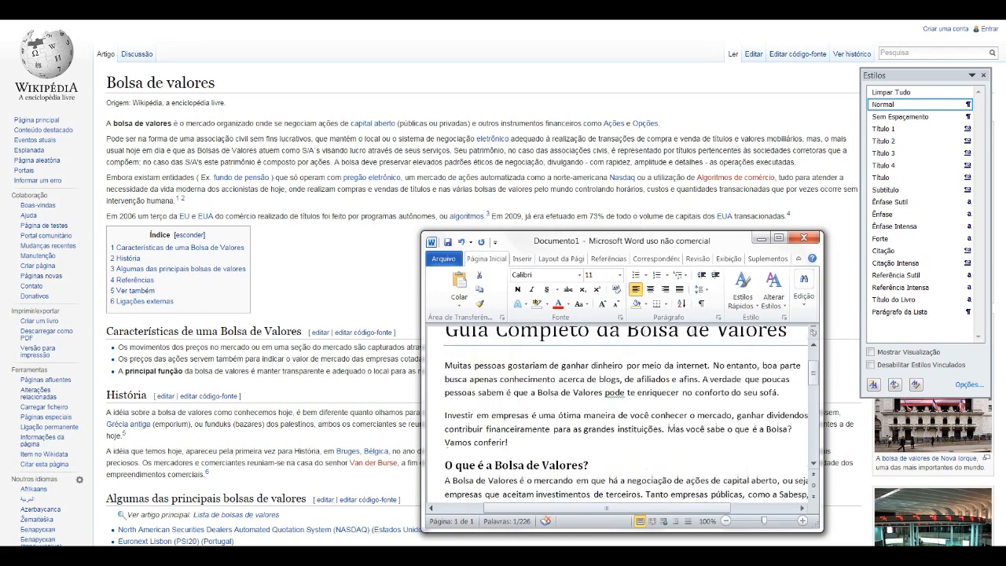
scroll(631, 414, down, 4)
click(556, 380)
scroll(557, 380, down, 1)
scroll(557, 380, up, 2)
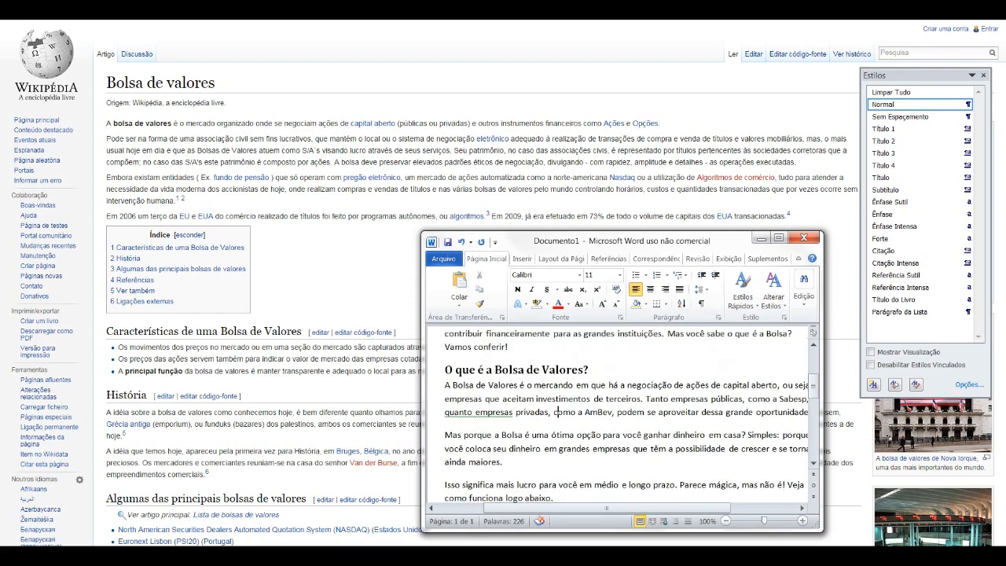
drag(445, 370, 526, 370)
click(491, 399)
scroll(490, 399, down, 3)
scroll(631, 417, down, 1)
Step: Select the 150 below the heading "Como funciona a Bolsa de Valores?" and maximize the document window
triple_click(456, 409)
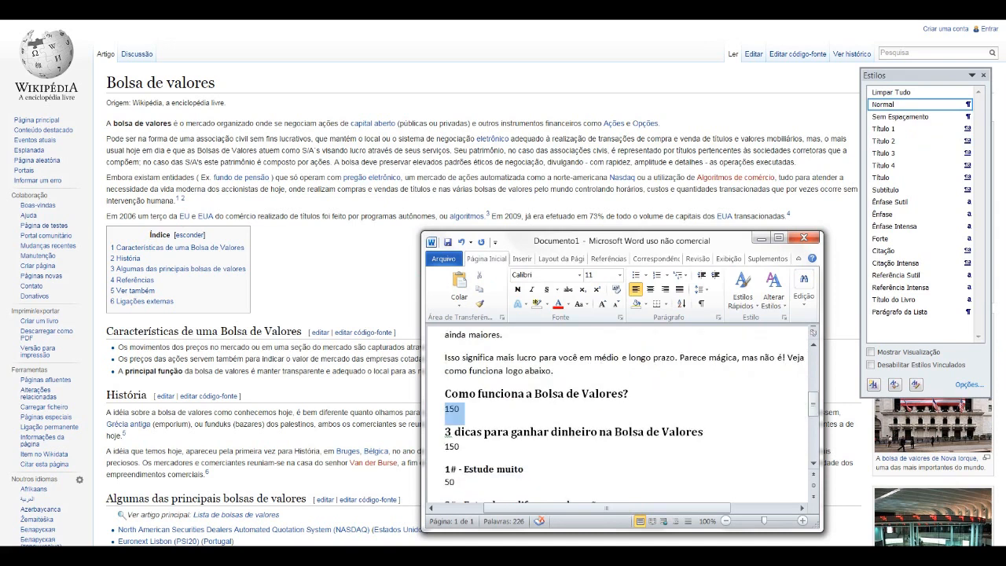
click(462, 408)
triple_click(456, 408)
scroll(621, 409, down, 1)
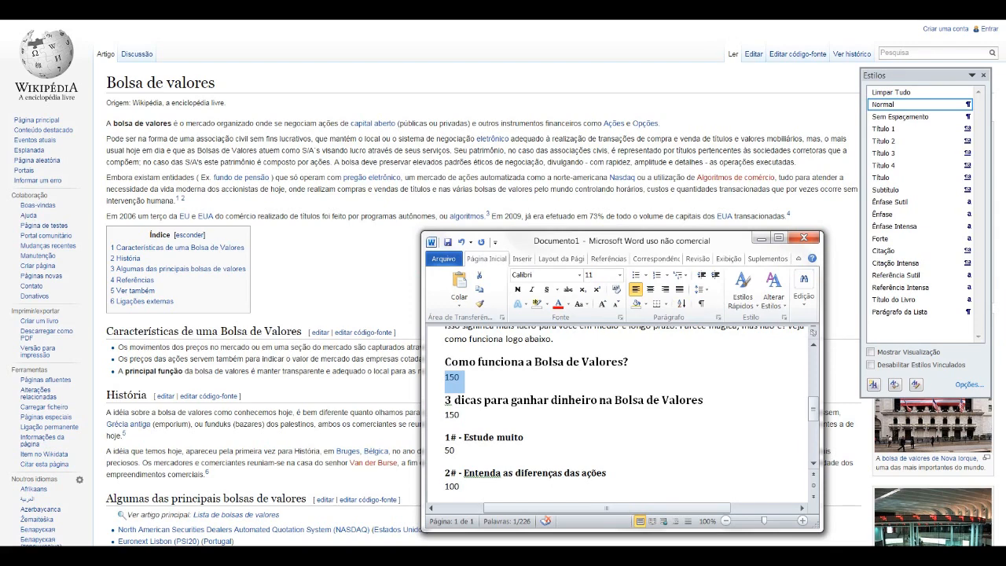
scroll(620, 417, up, 3)
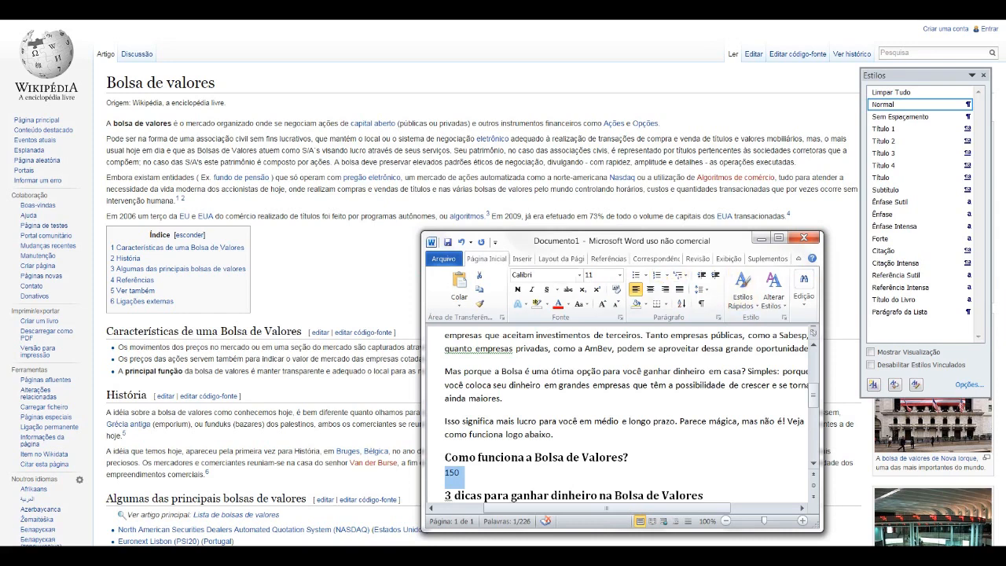
click(778, 237)
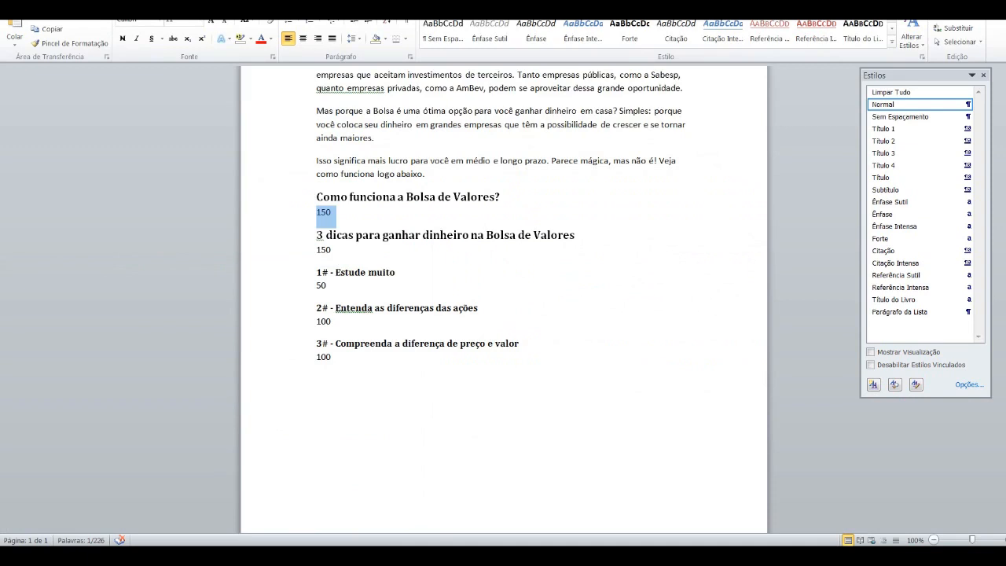
scroll(503, 299, up, 4)
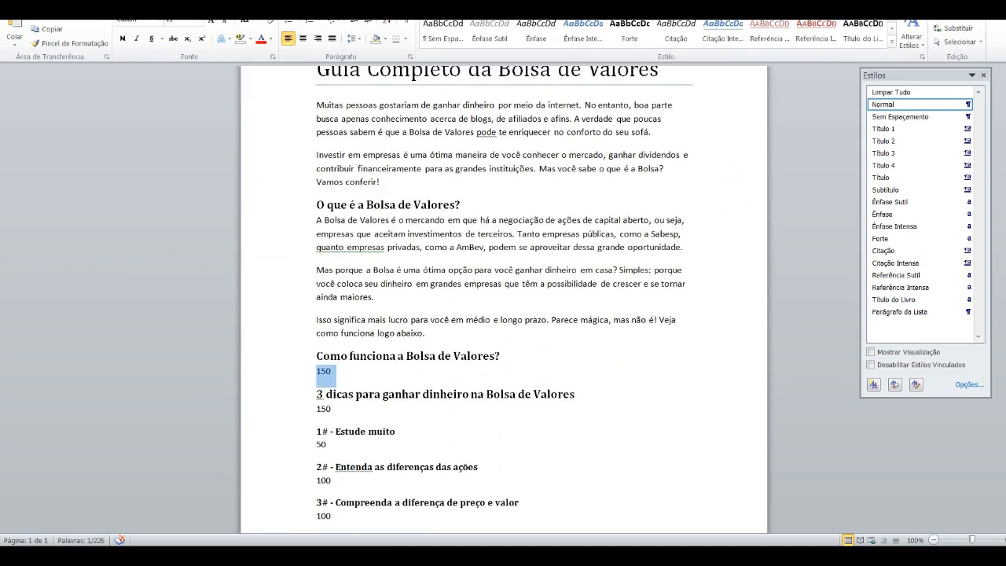
Step: Replace "Estude muito" in the first tip's heading with "Tenha estômago de aço"
scroll(503, 299, down, 1)
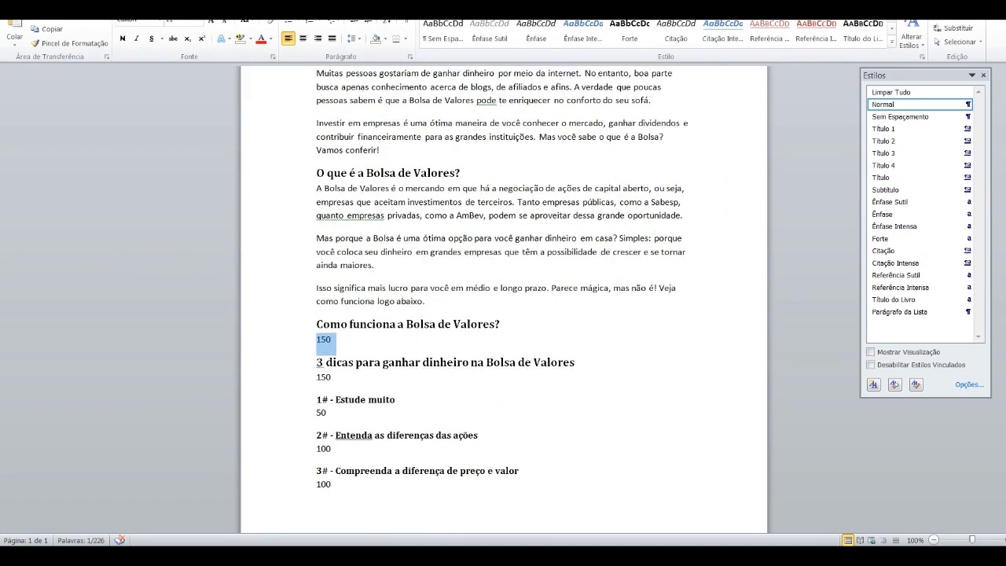
drag(336, 399, 394, 399)
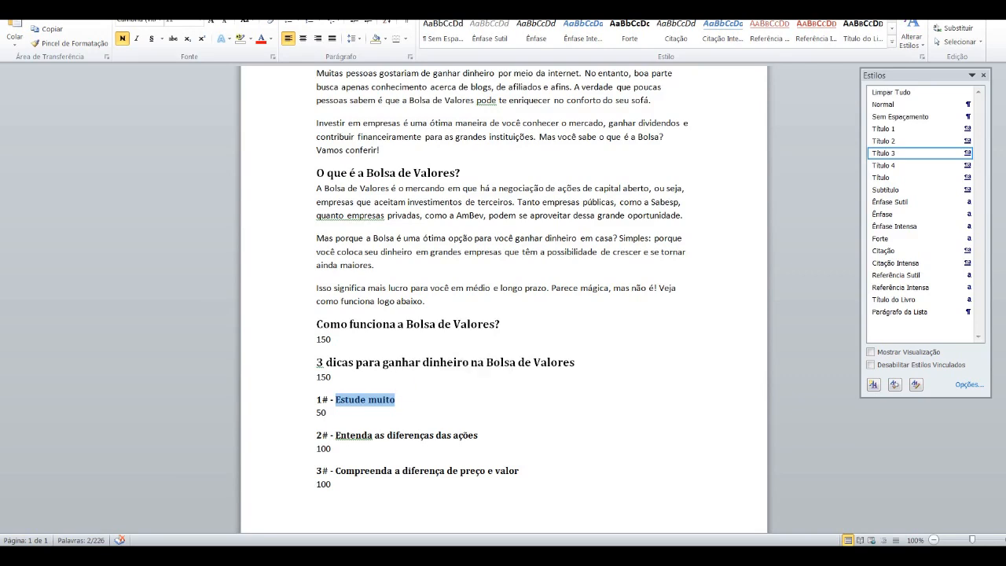
text(Trn)
key(BackSpace)
key(BackSpace)
text(enha est)
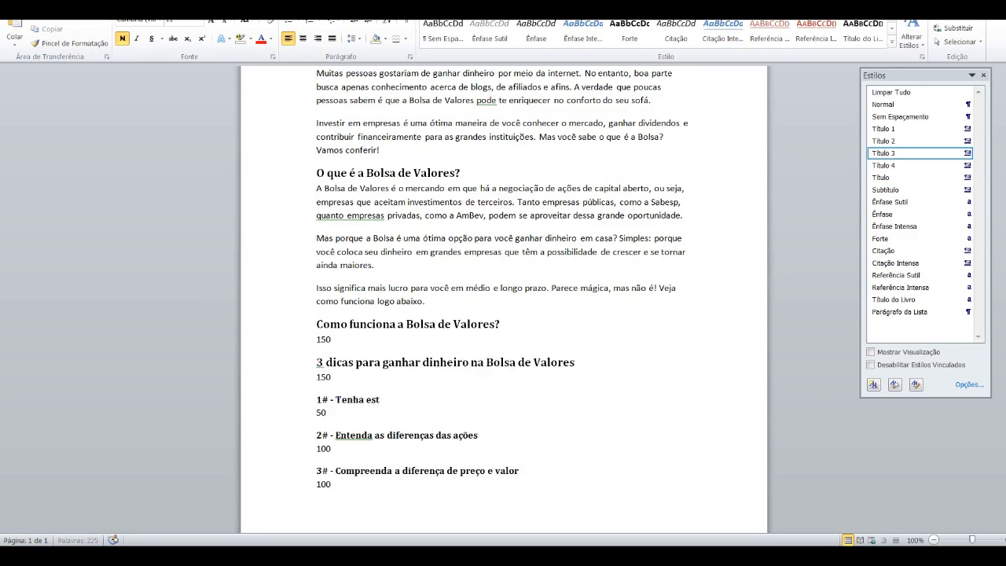
text(ômago de aço)
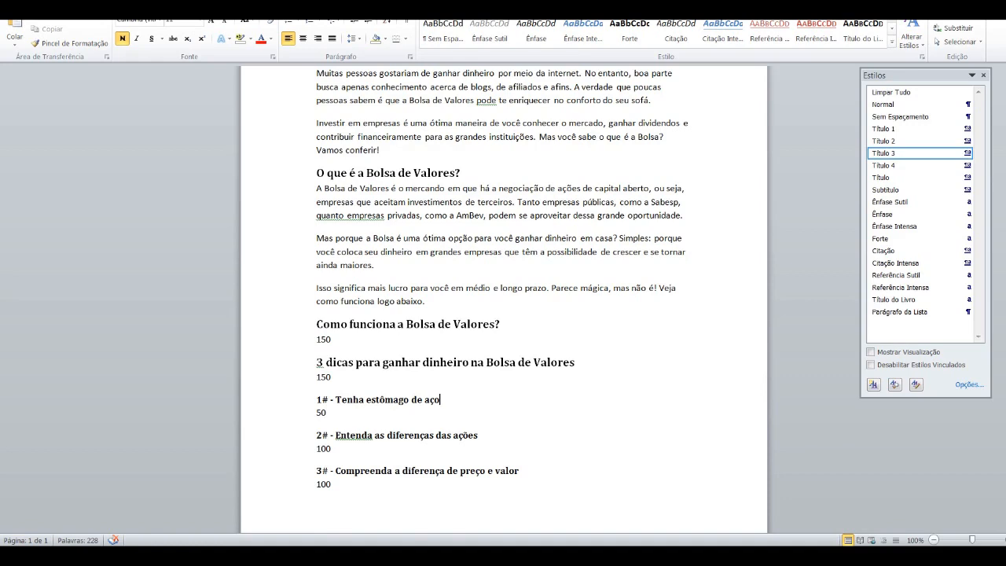
Step: Reread the two introductory paragraphs below the article title sentence by sentence, from "Muitas pessoas" to "Vamos conferir!"
scroll(503, 298, up, 2)
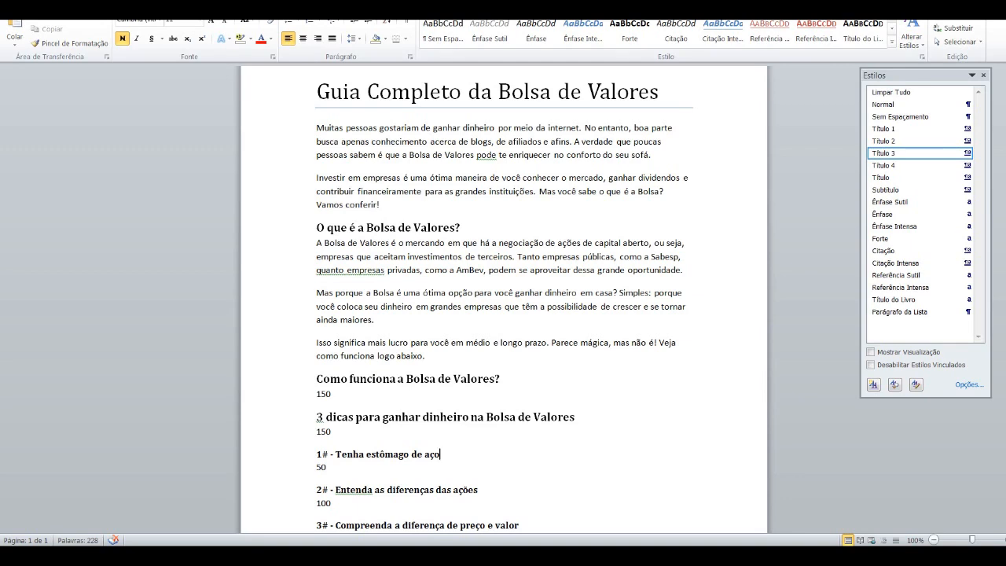
scroll(503, 298, down, 1)
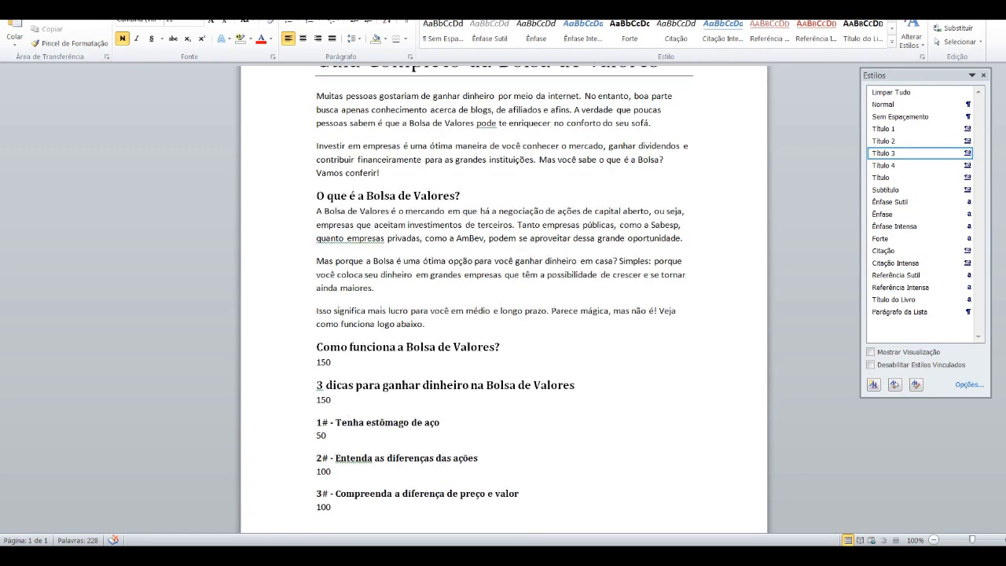
scroll(503, 299, up, 1)
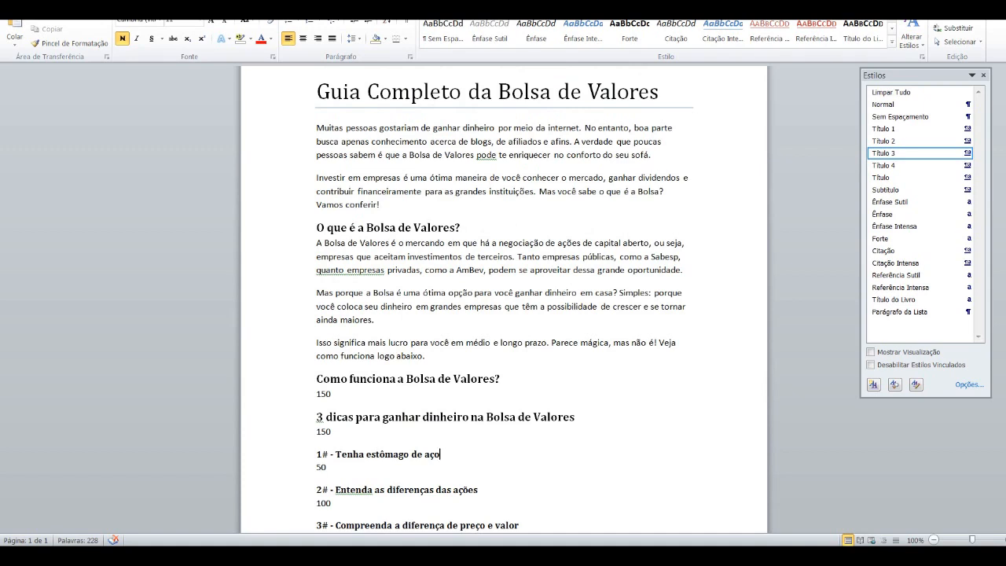
scroll(504, 298, up, 1)
drag(317, 128, 583, 128)
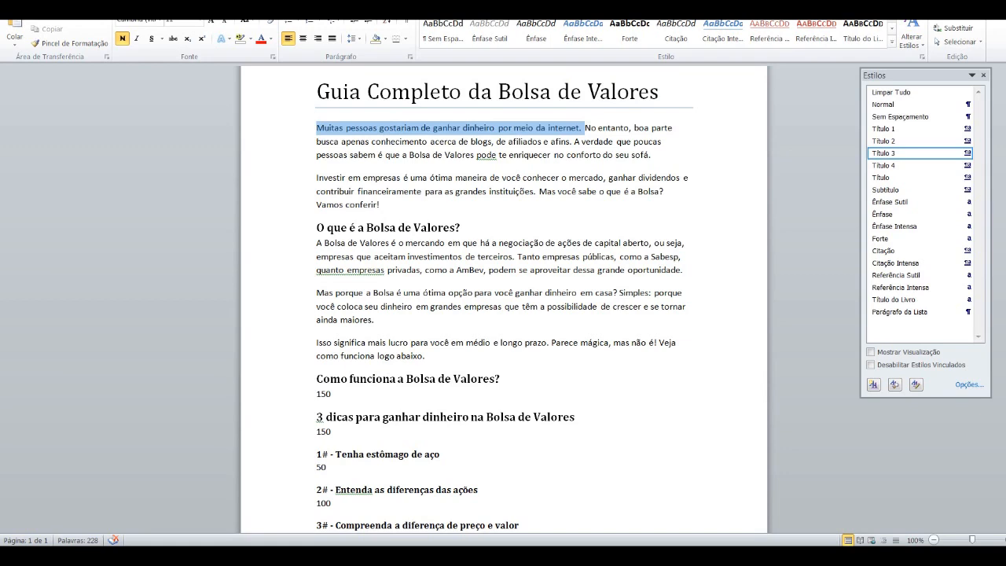
click(585, 128)
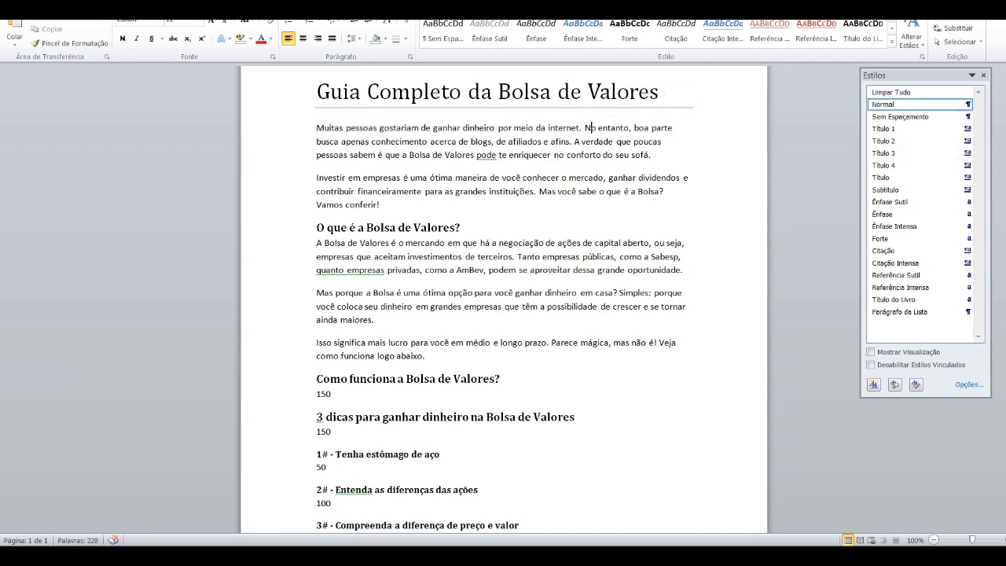
mouse_move(585, 128)
mouse_down()
mouse_move(520, 142)
mouse_move(572, 143)
mouse_up()
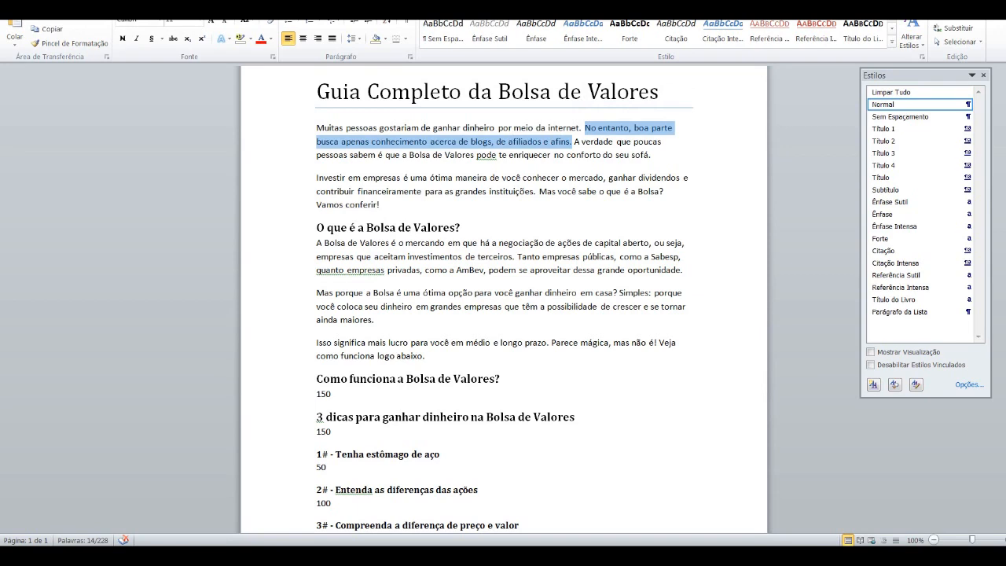
drag(575, 142, 418, 156)
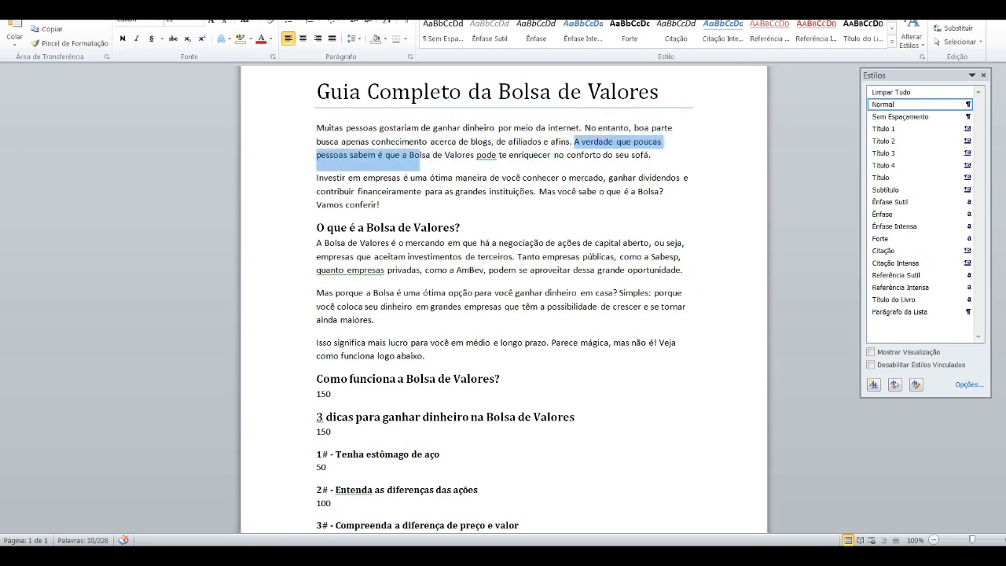
click(376, 155)
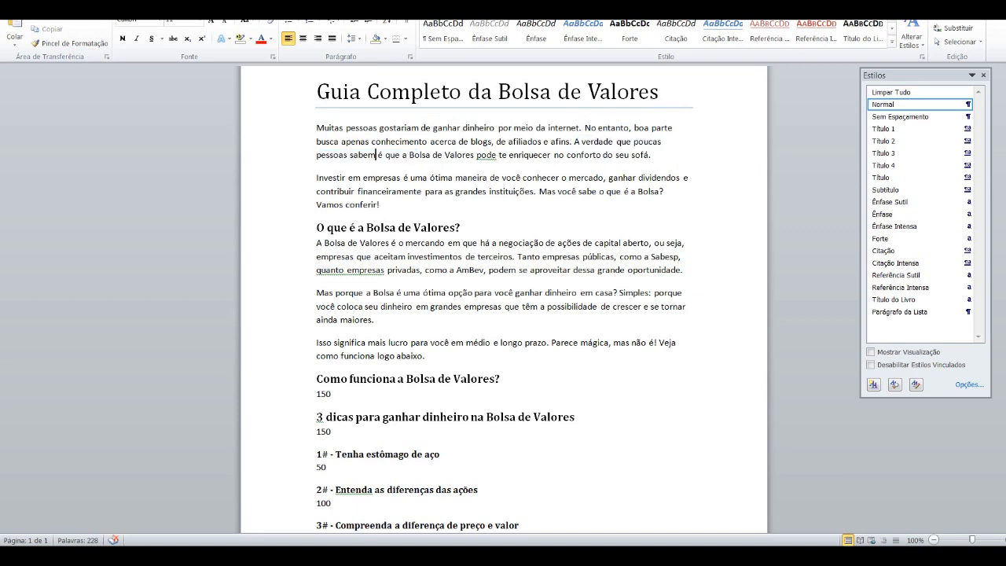
drag(575, 142, 651, 156)
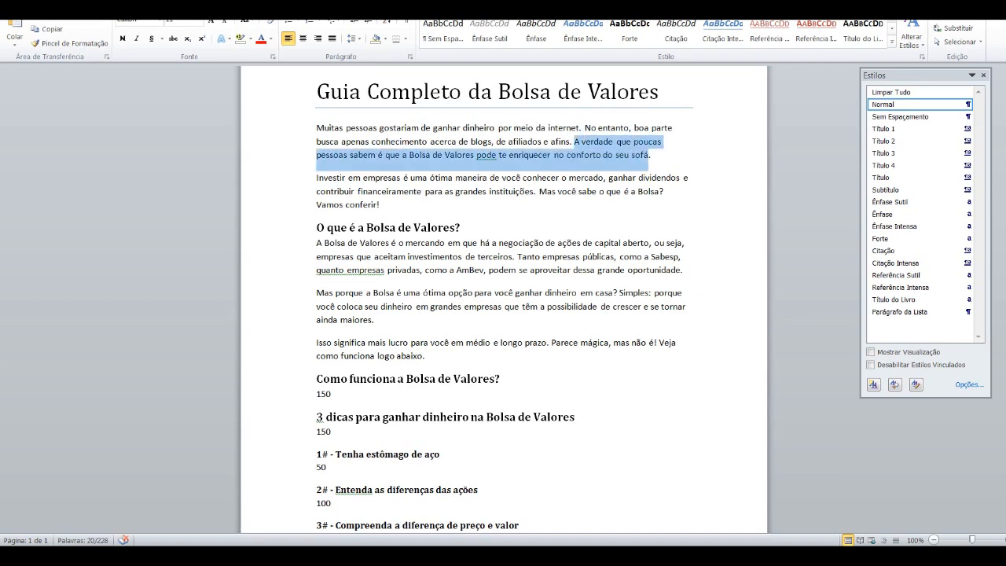
click(475, 155)
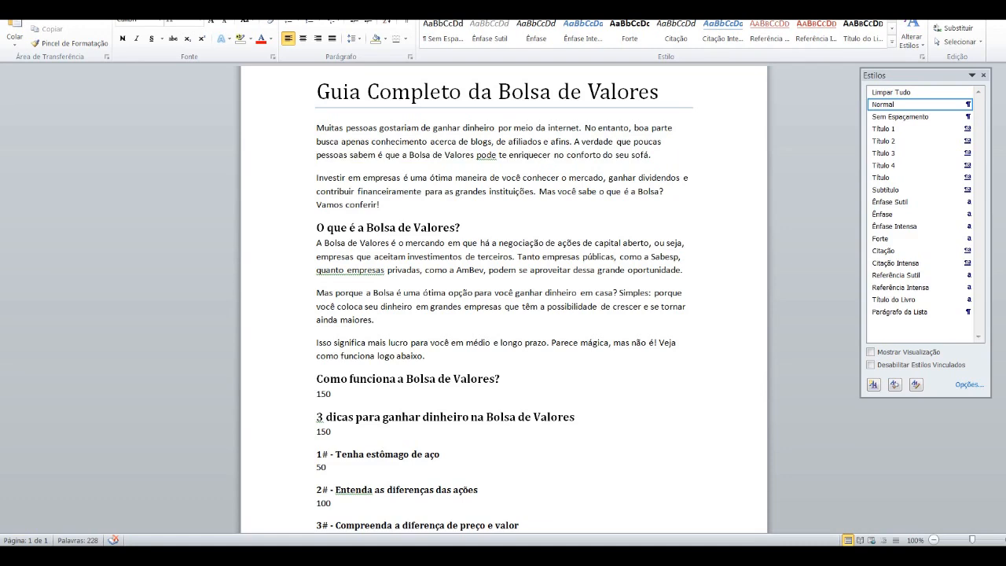
key(ctrl+shift+Right)
key(ctrl+shift+Right)
key(ctrl+shift+Right)
key(ctrl+shift+Right)
key(ctrl+shift+Right)
key(ctrl+shift+Right)
key(ctrl+shift+Right)
key(ctrl+shift+Right)
key(ctrl+shift+Right)
key(ctrl+shift+Right)
key(ctrl+shift+Right)
key(ctrl+shift+Right)
key(ctrl+shift+Right)
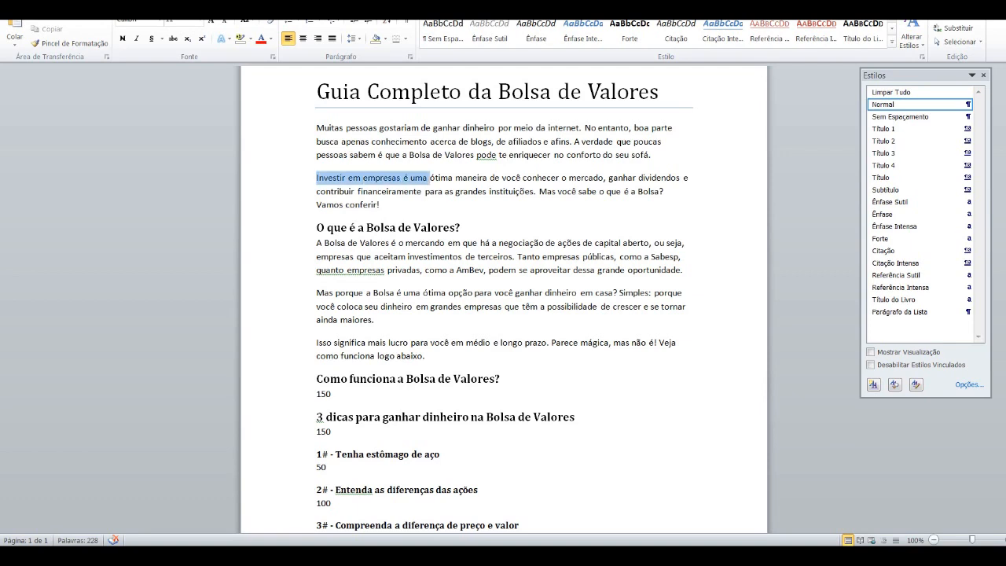
drag(607, 178, 536, 191)
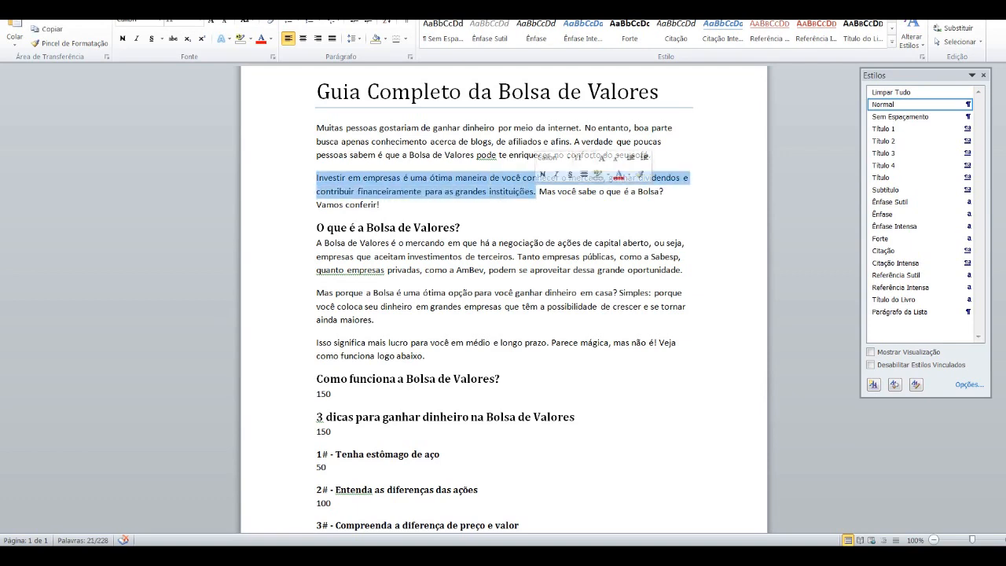
click(381, 205)
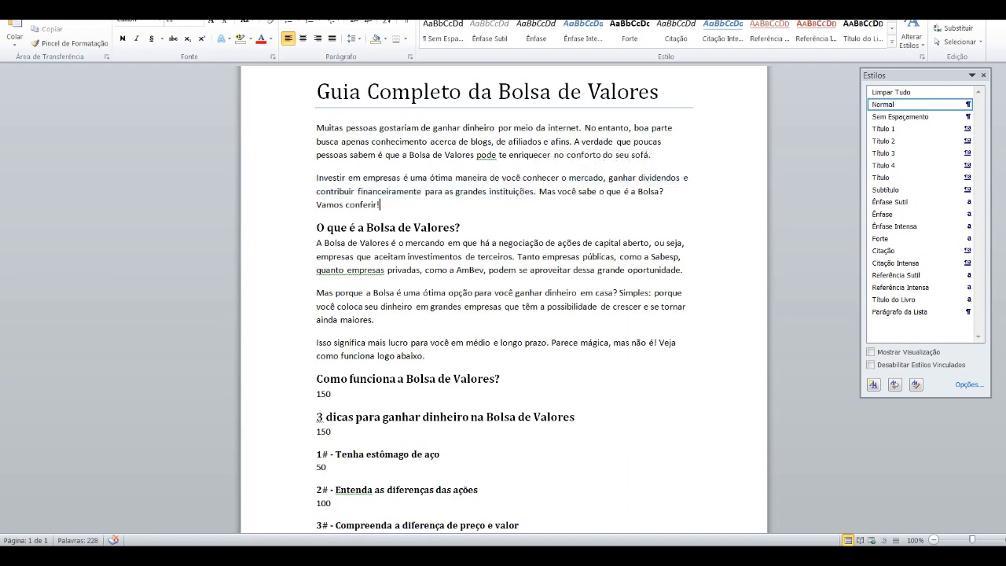
Step: Review the first two paragraphs under the heading "O que é a Bolsa de Valores?" and compare them with the introduction
scroll(504, 299, down, 1)
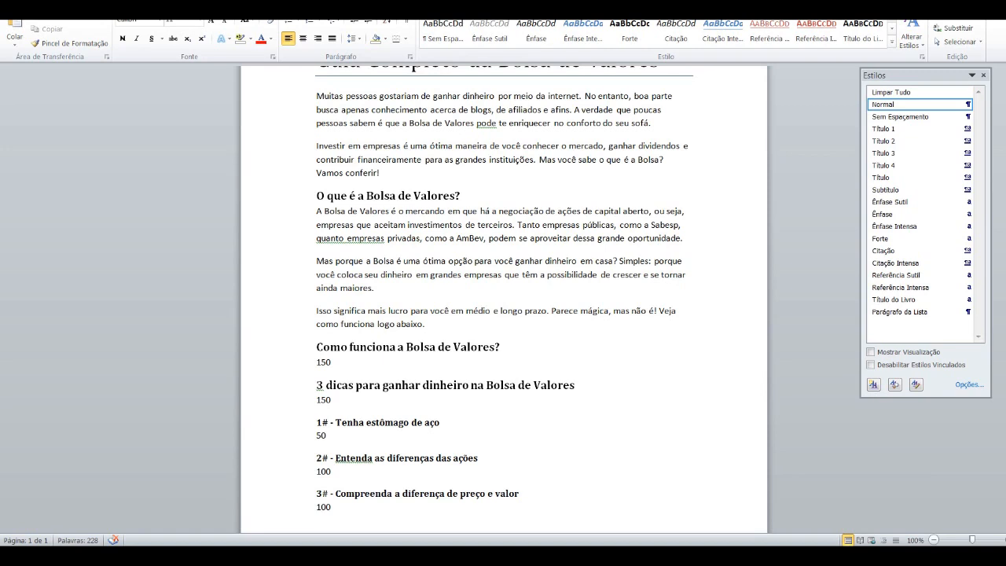
drag(315, 211, 380, 297)
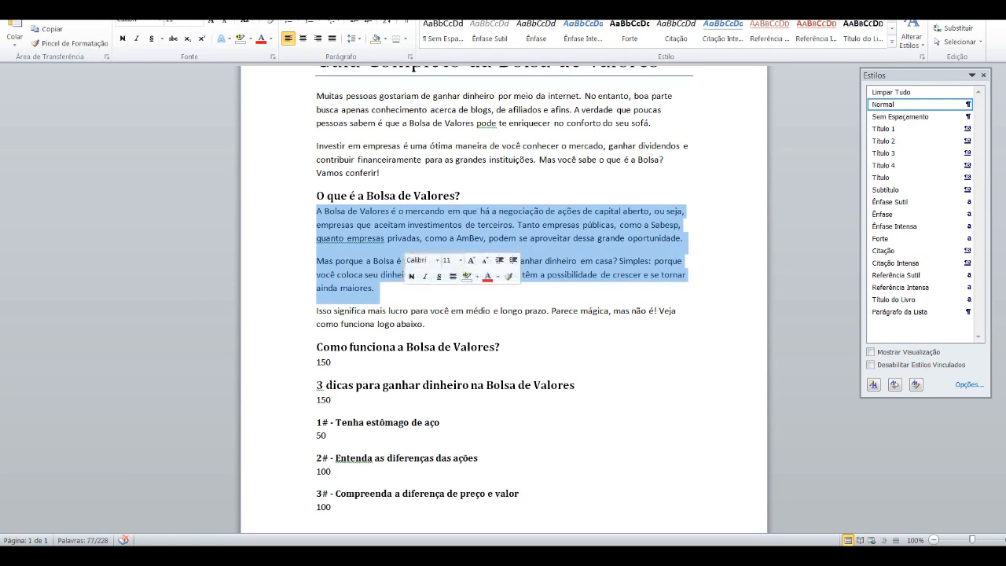
click(563, 237)
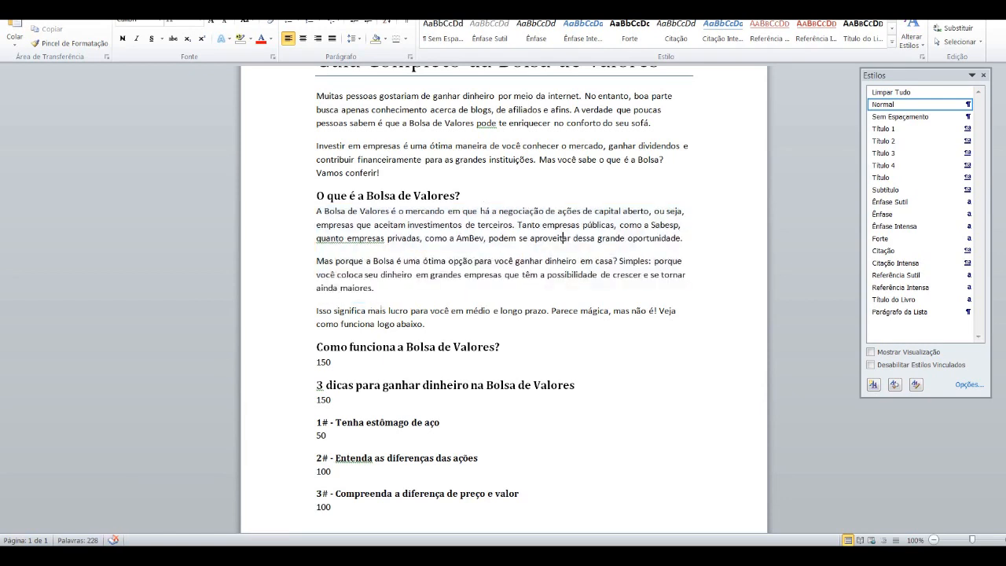
scroll(503, 300, up, 1)
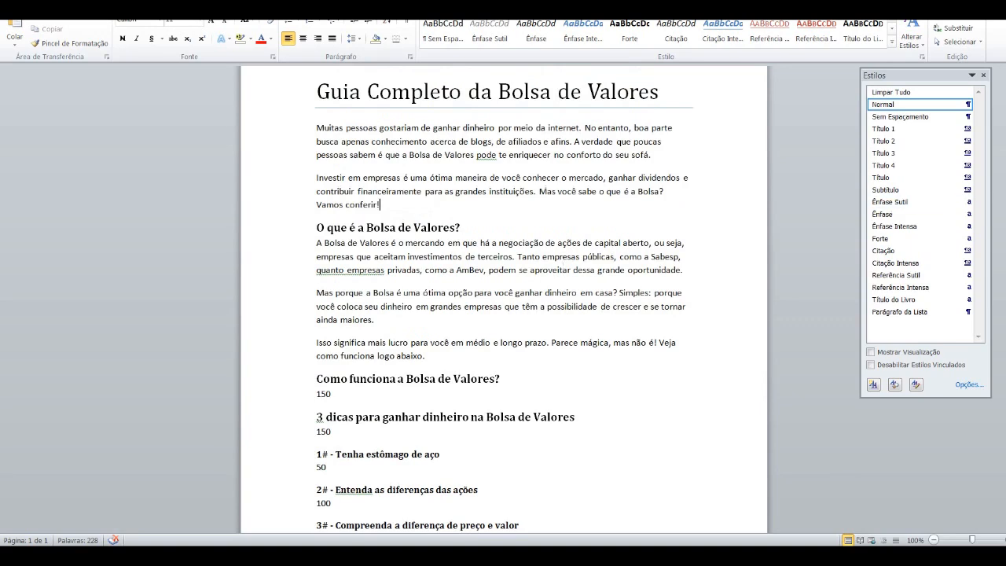
scroll(504, 301, down, 1)
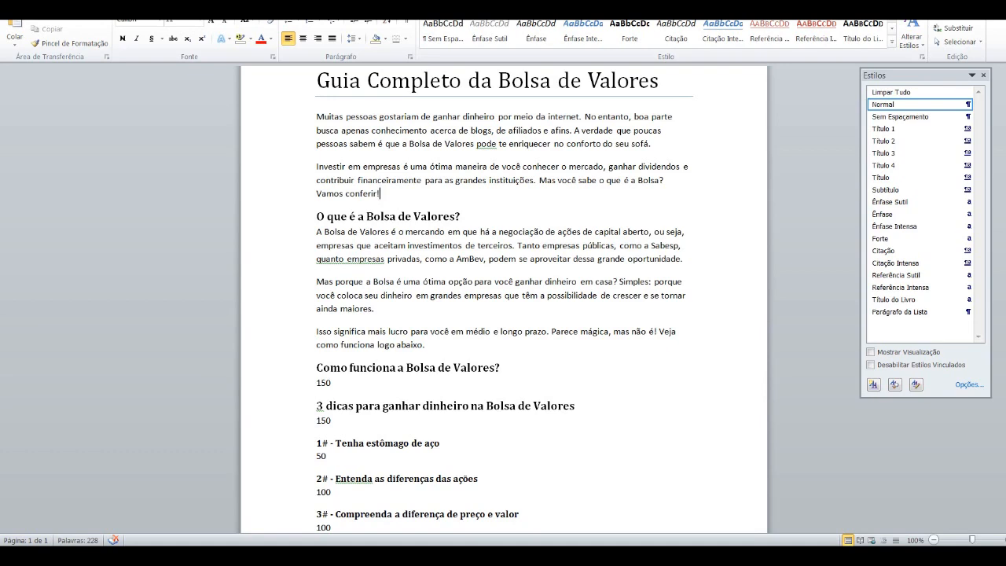
Step: Examine the opening sentence, the linking words "No entanto", "Mas", "ou seja", "porque" and "Simples", and the lead-ins "Veja como funciona logo abaixo" and "Vamos conferir!"
drag(316, 116, 583, 116)
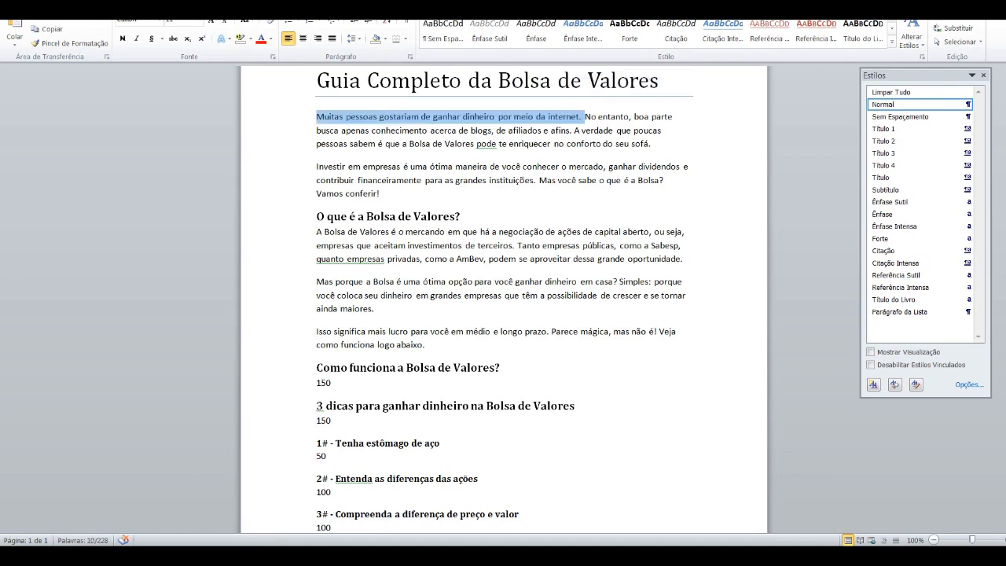
click(556, 232)
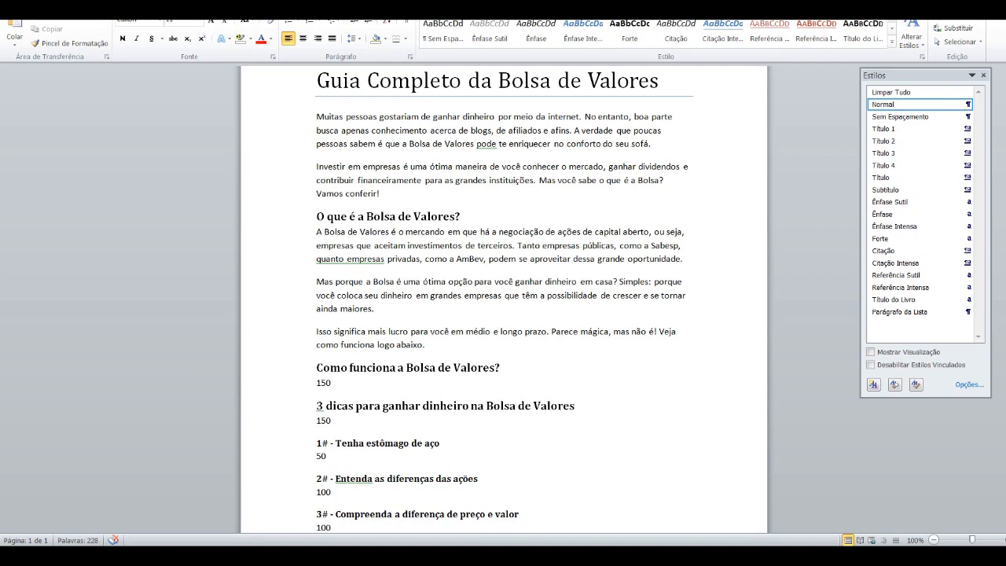
drag(585, 116, 629, 117)
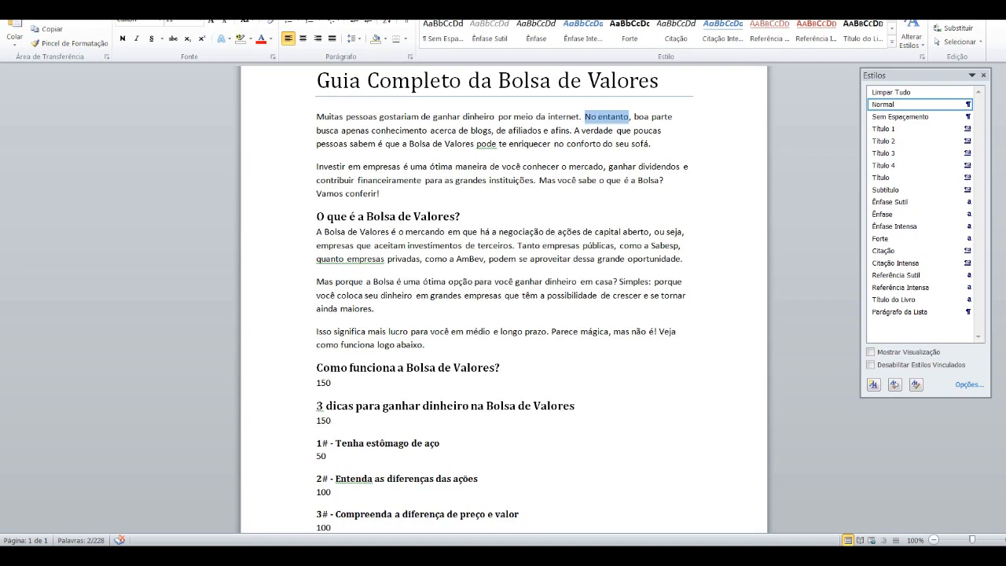
drag(539, 181, 555, 181)
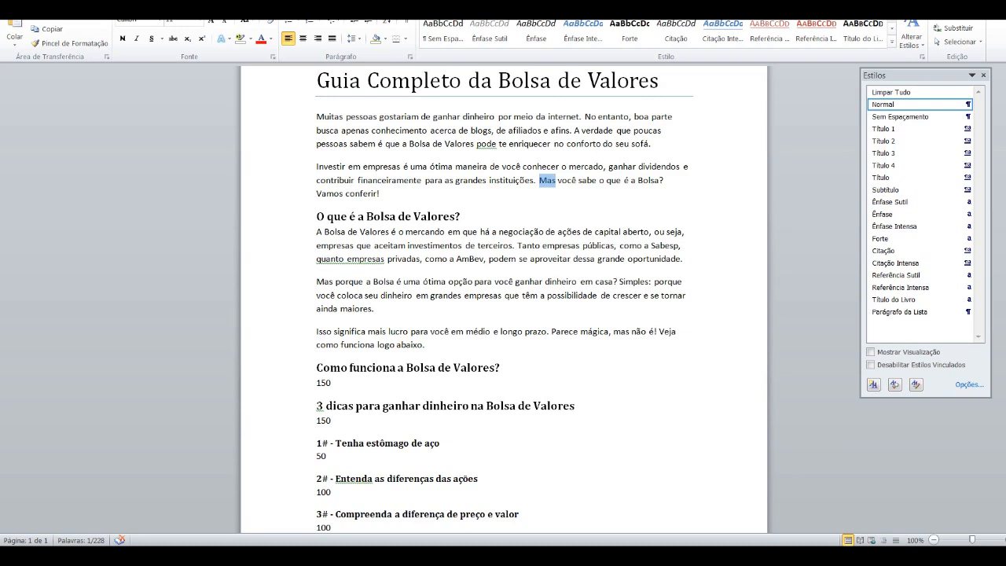
drag(654, 232, 682, 231)
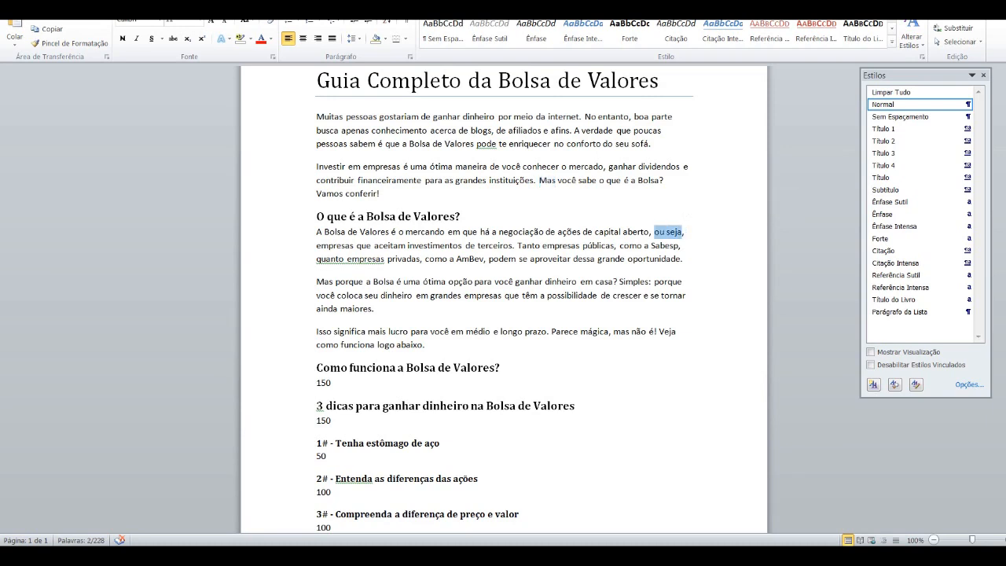
mouse_move(316, 282)
mouse_down()
mouse_move(358, 281)
mouse_move(335, 281)
mouse_up()
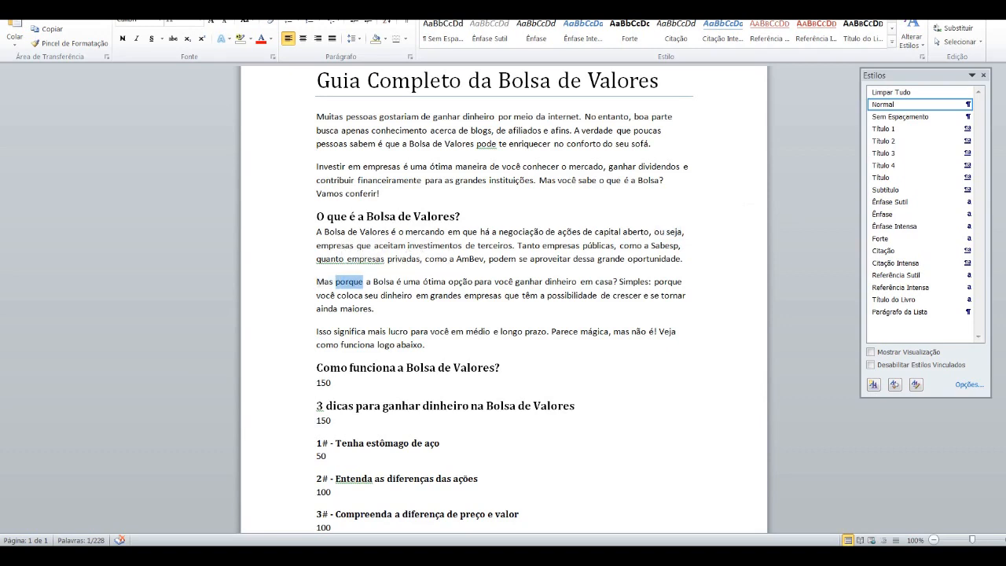
drag(650, 281, 621, 282)
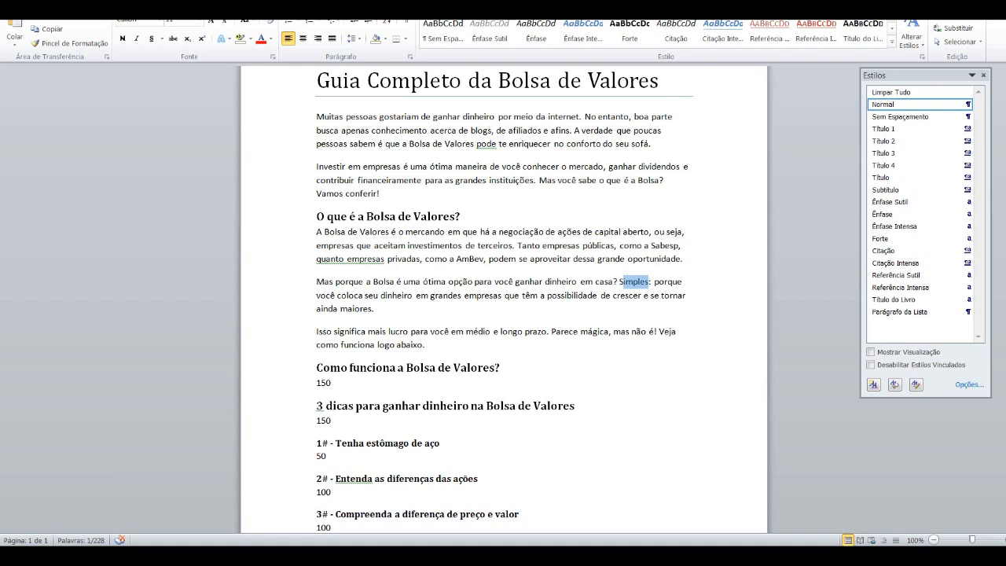
drag(660, 332, 676, 345)
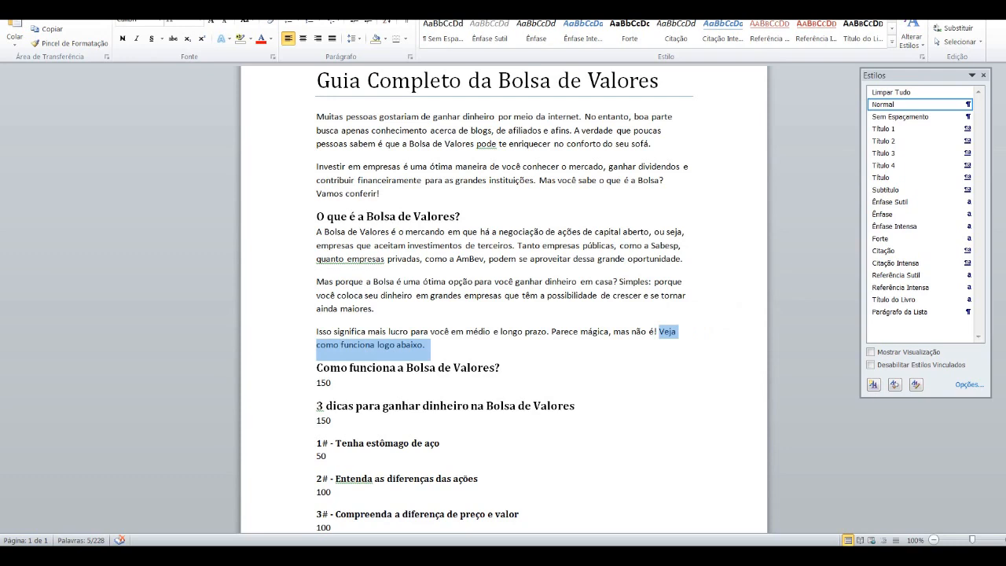
drag(317, 194, 383, 194)
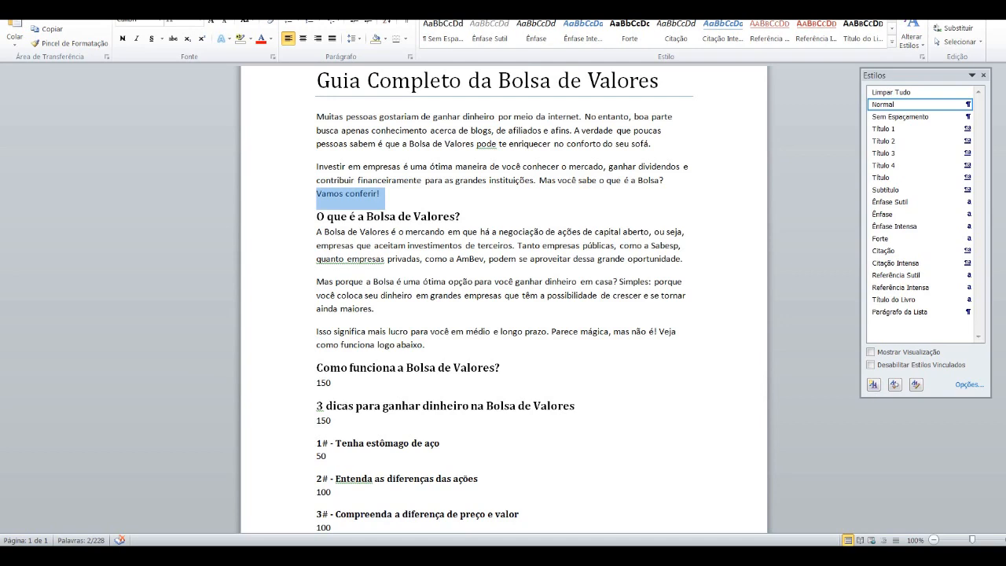
drag(585, 117, 629, 116)
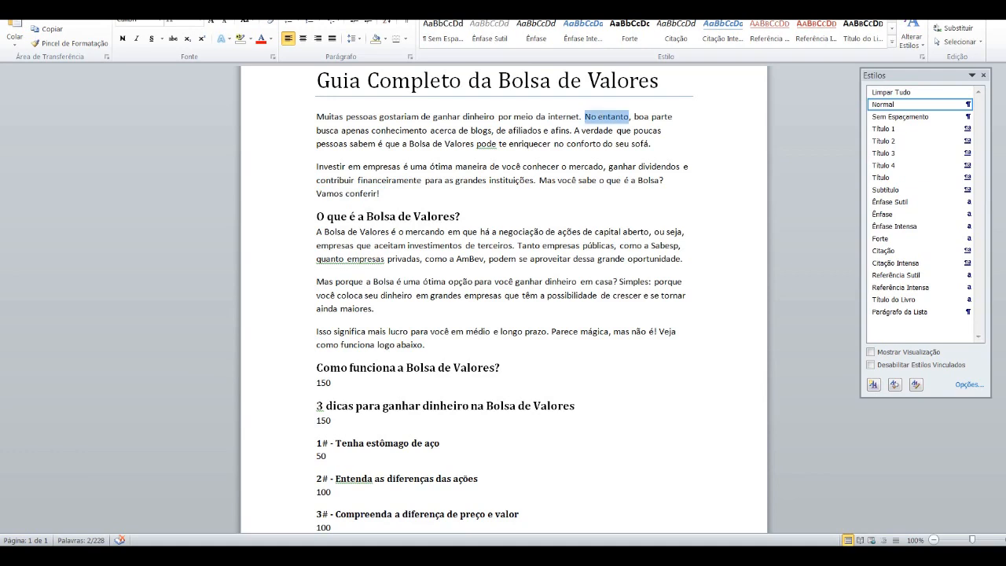
Step: Place the cursor after the 150 under "Como funciona a Bolsa de Valores?" and look over the remaining section outline
click(532, 145)
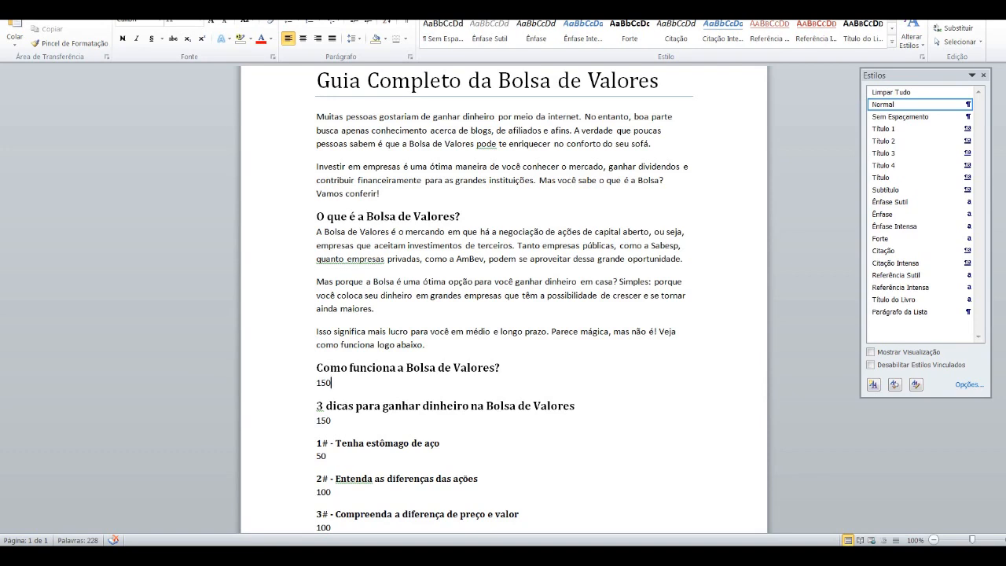
scroll(503, 301, down, 1)
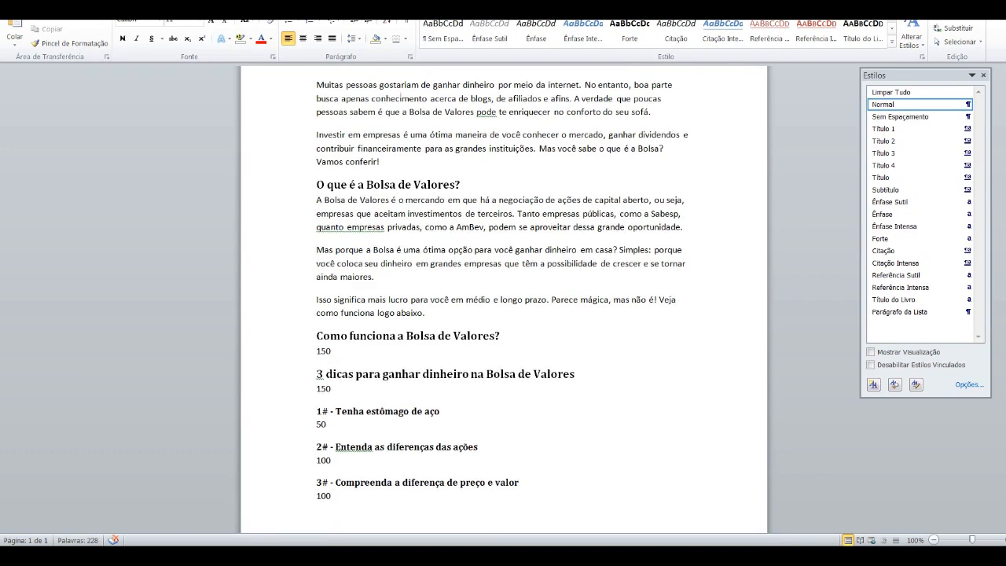
scroll(503, 301, up, 1)
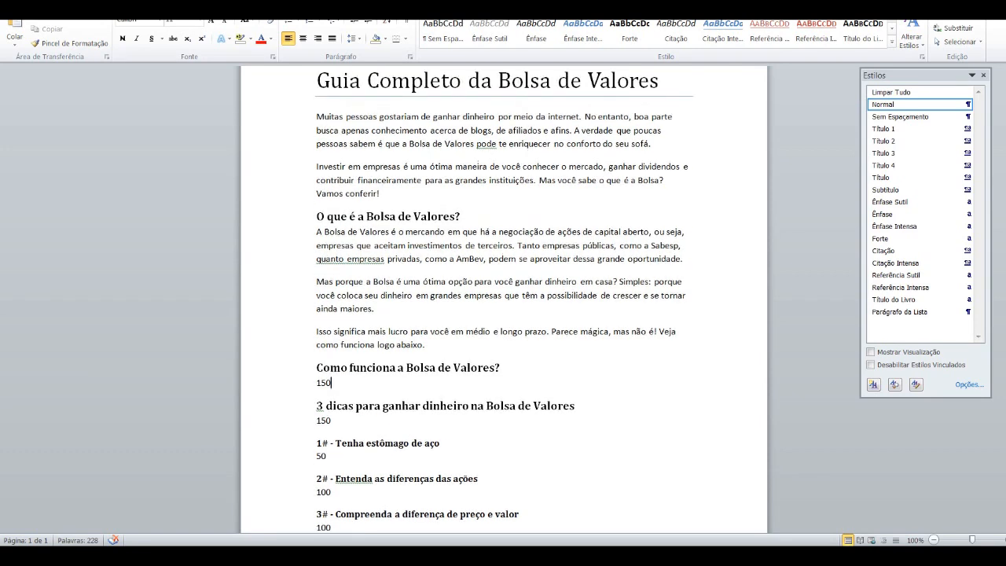